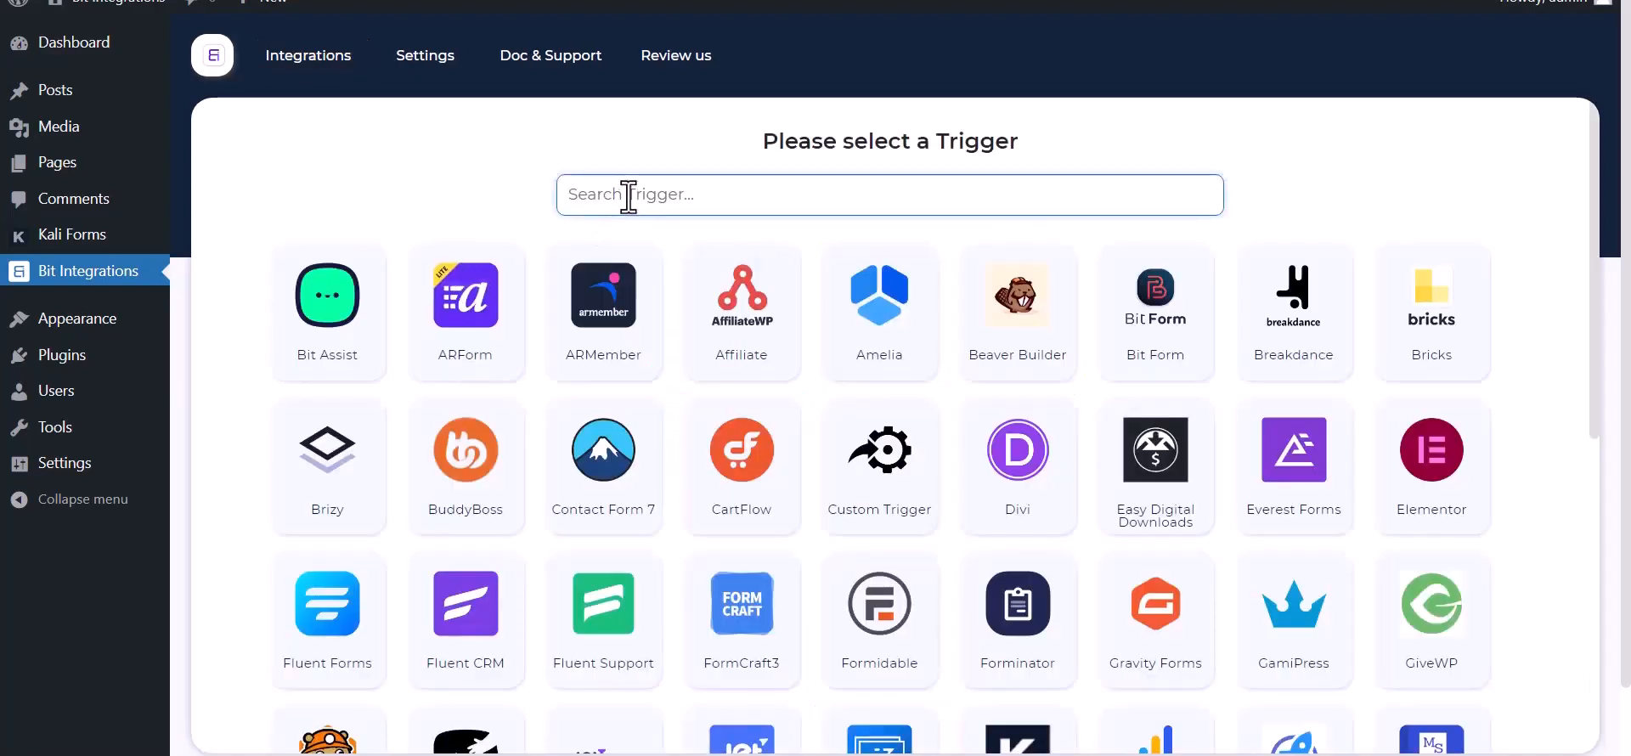
Step: Set Kali Forms as the trigger, copy its webhook URL and start fetching submission data
text(ka)
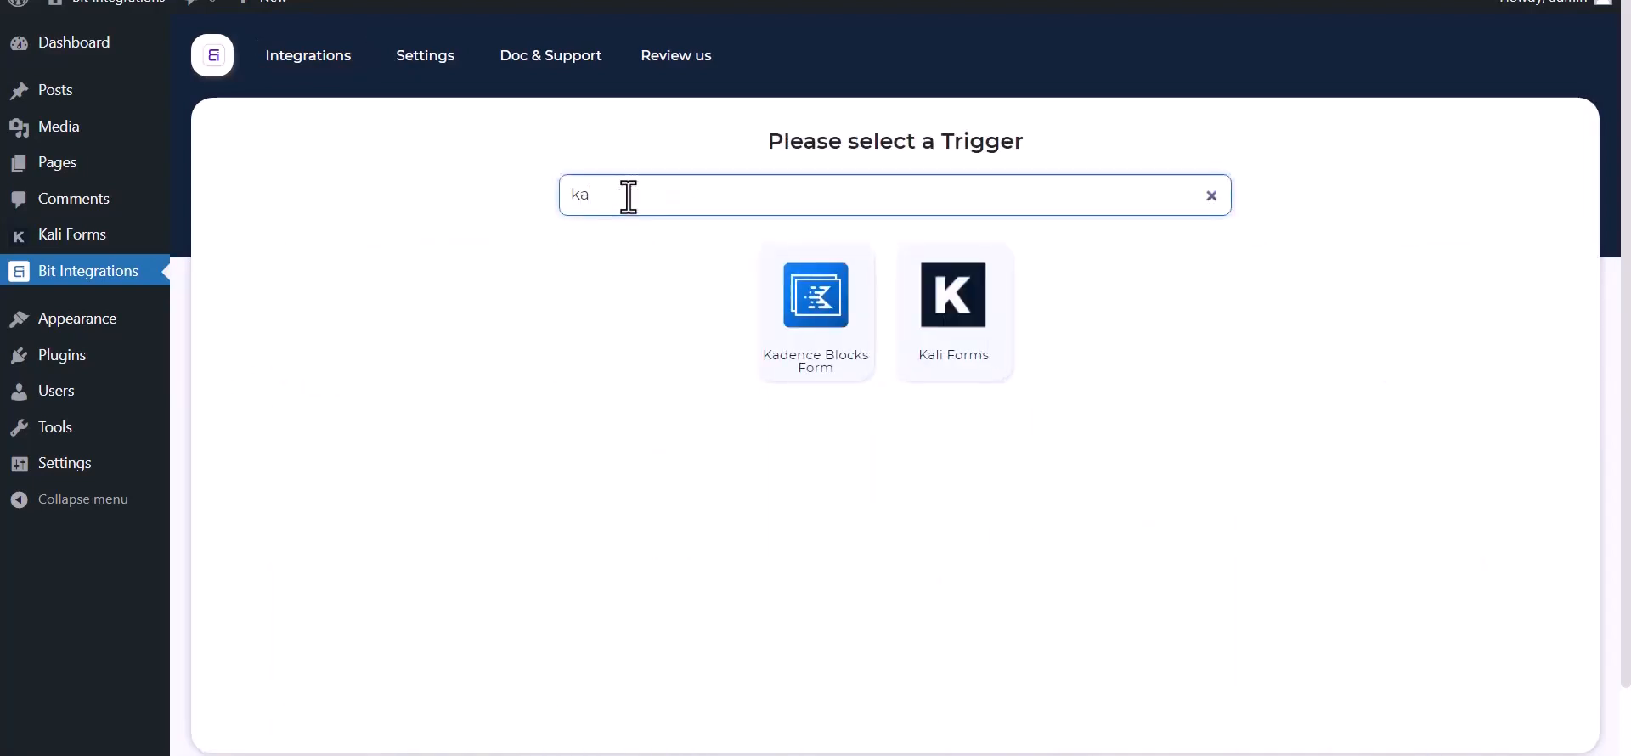
click(968, 355)
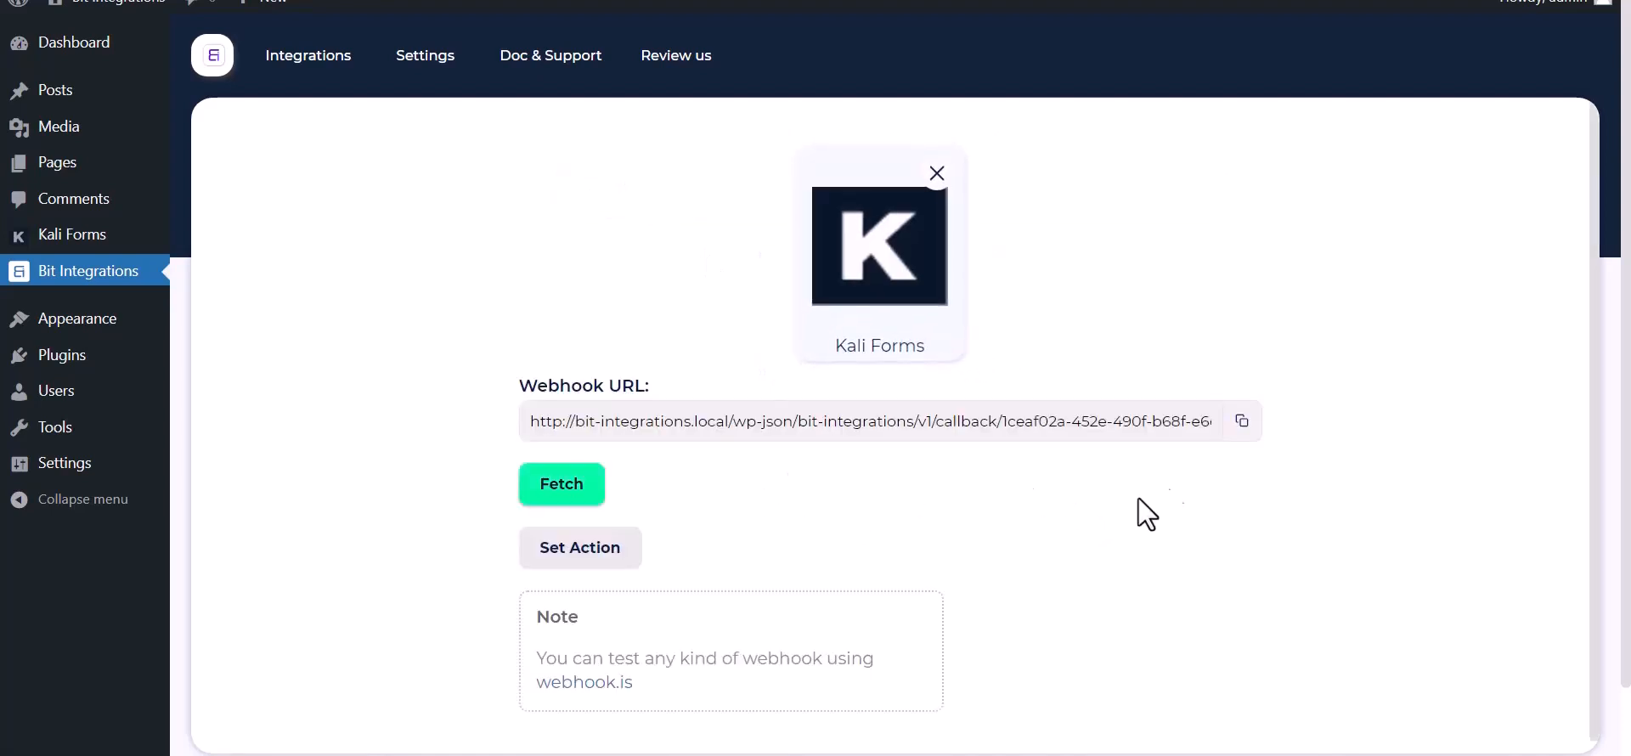
click(1241, 430)
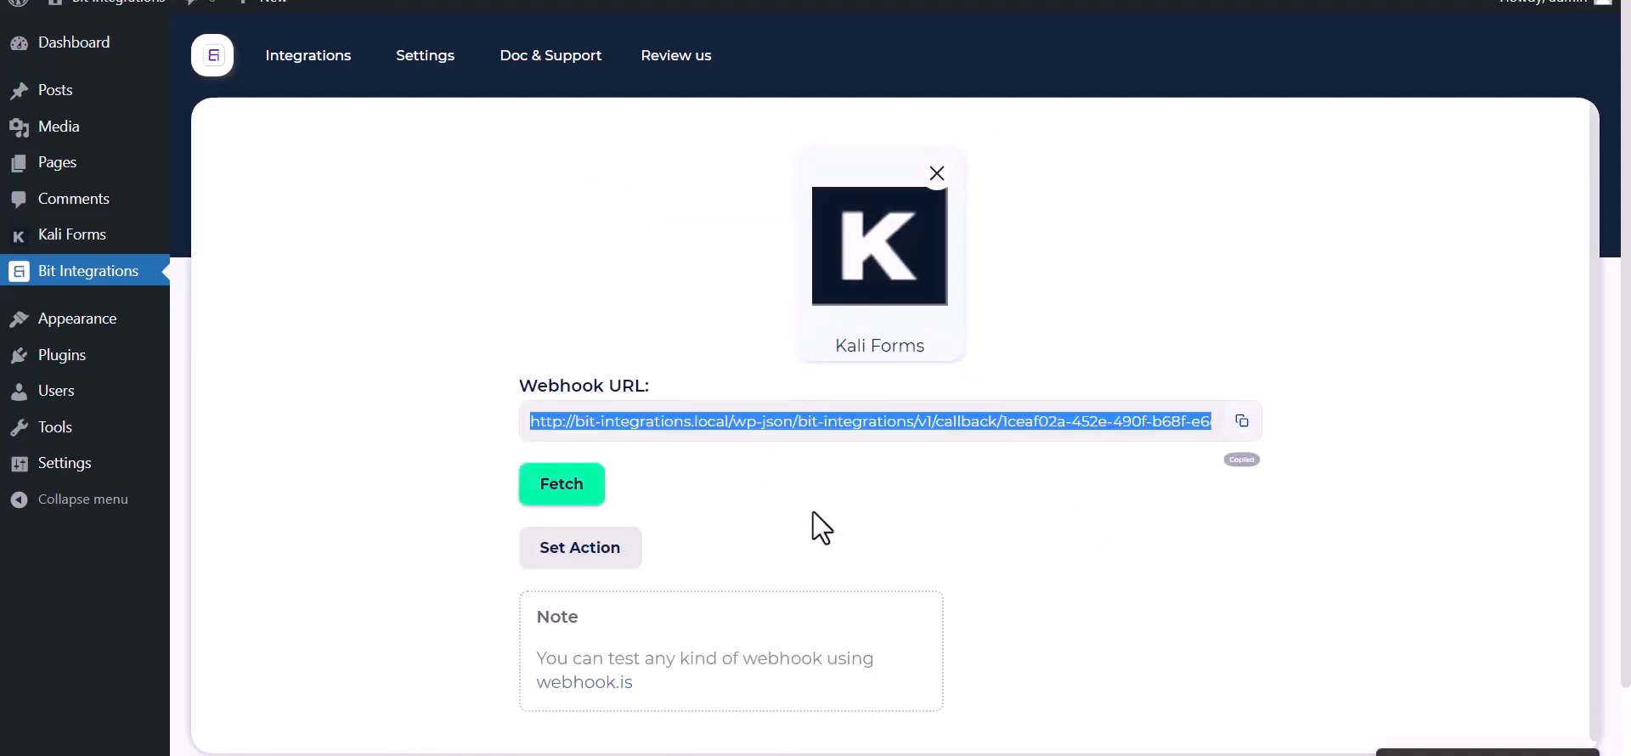
click(548, 495)
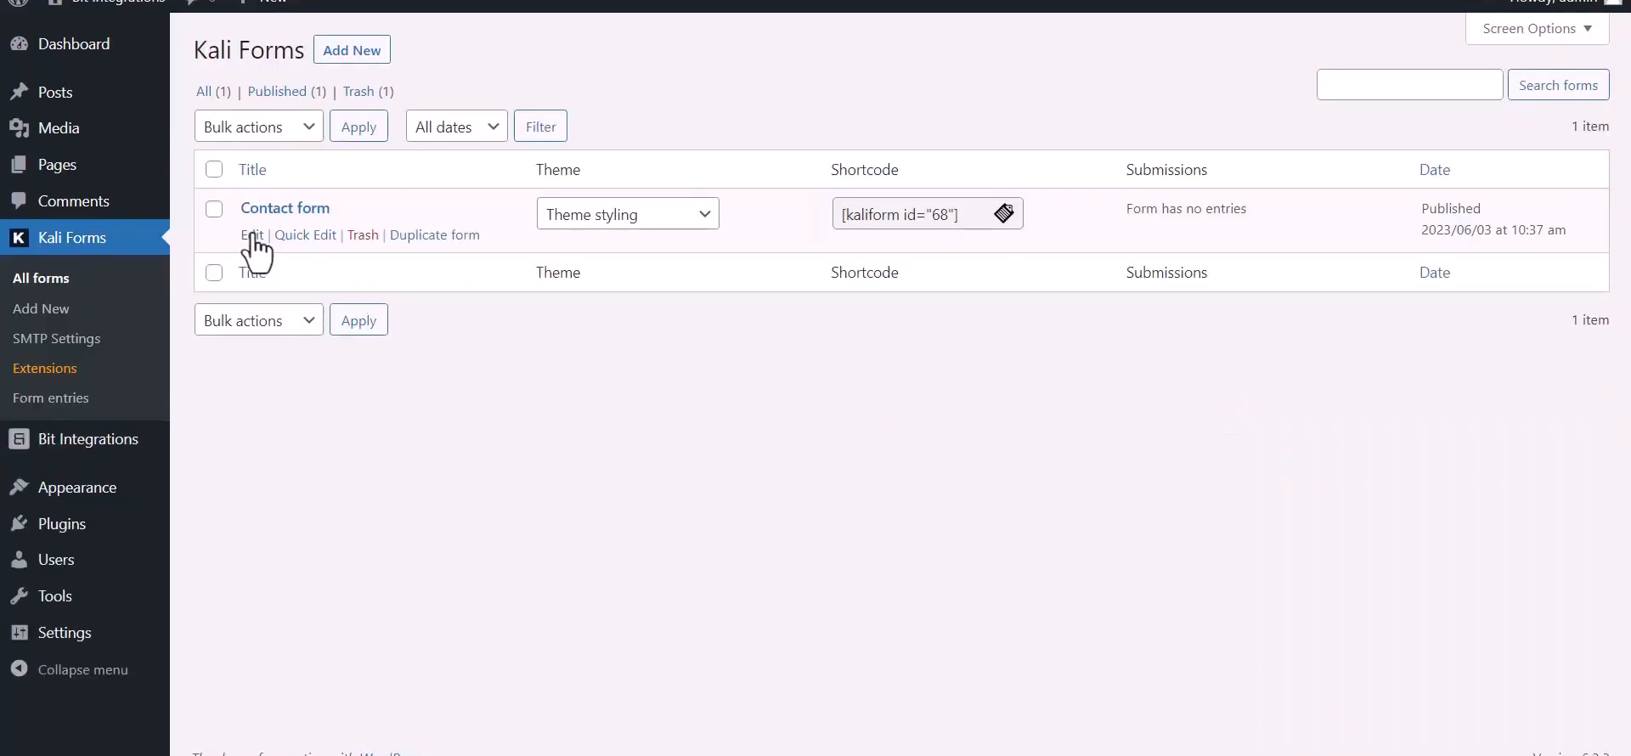
Step: Create a webhook named 'Bit Integrations' in the Contact form's Web Hooks settings
click(253, 235)
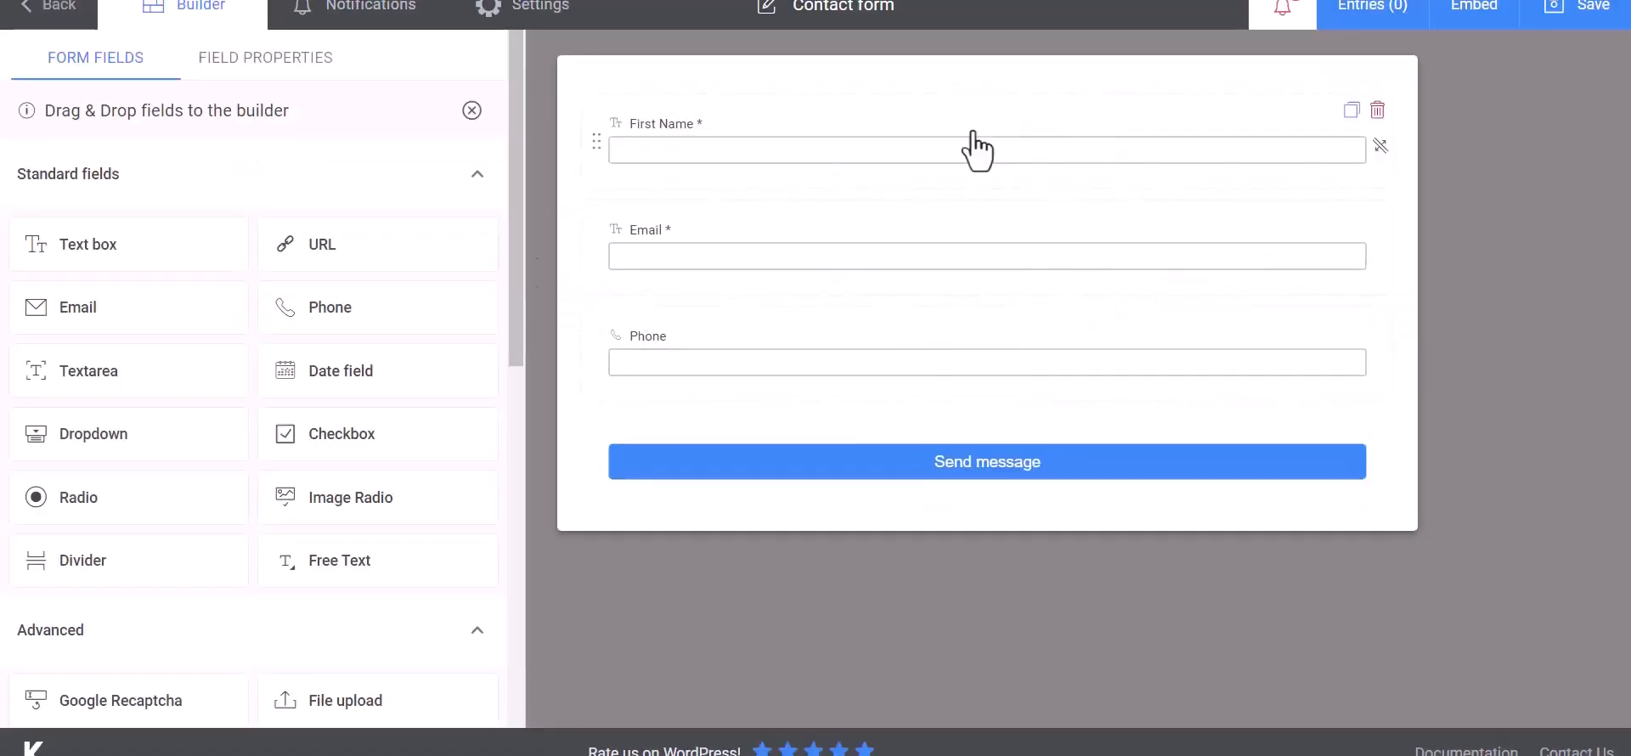
click(565, 26)
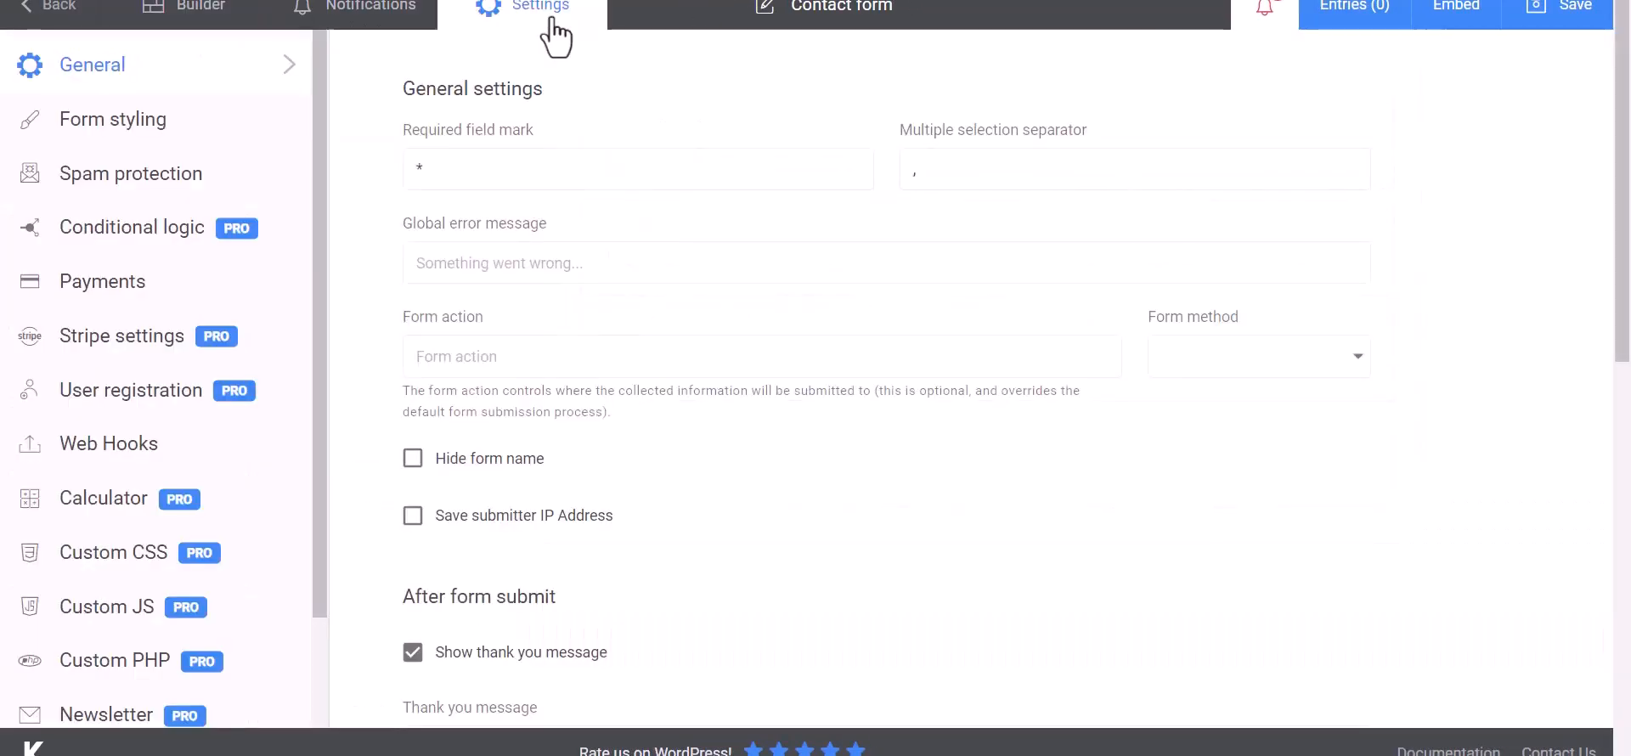
click(76, 450)
click(513, 173)
text(Bit Integrat)
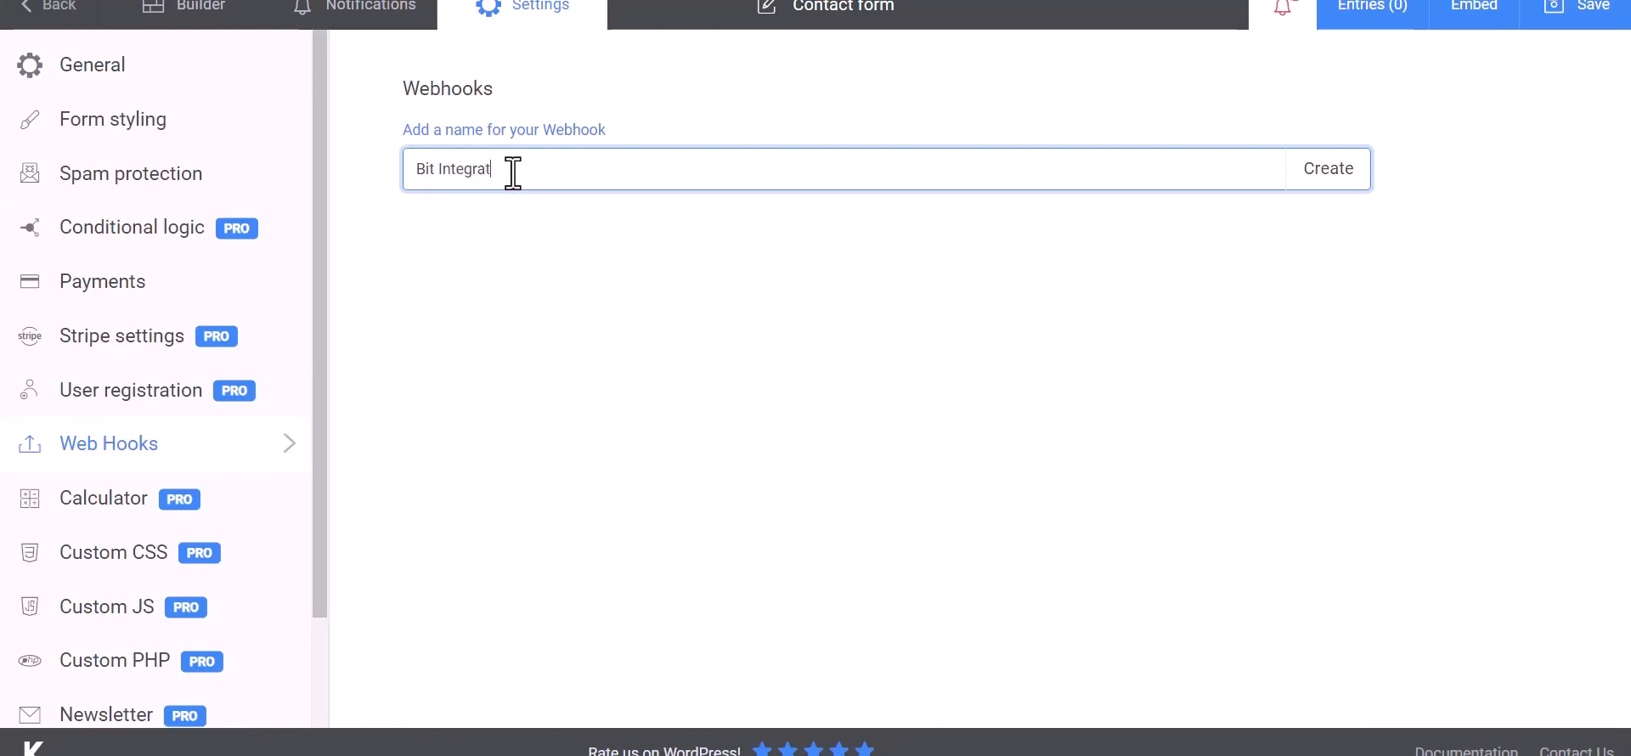
text(ions)
click(1330, 180)
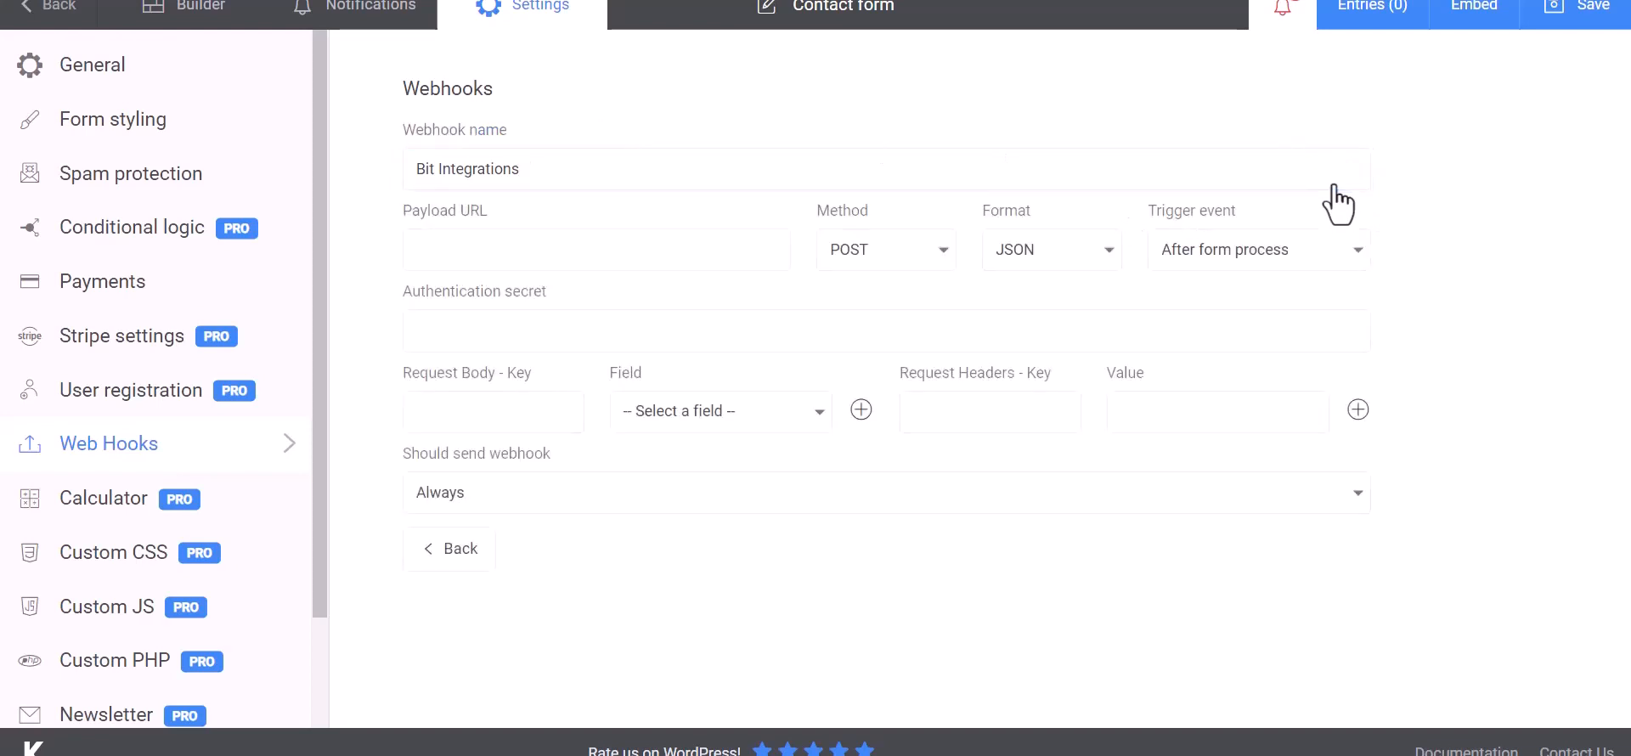
Step: Paste the copied URL as the Payload URL and map request key Name to First Name
click(511, 250)
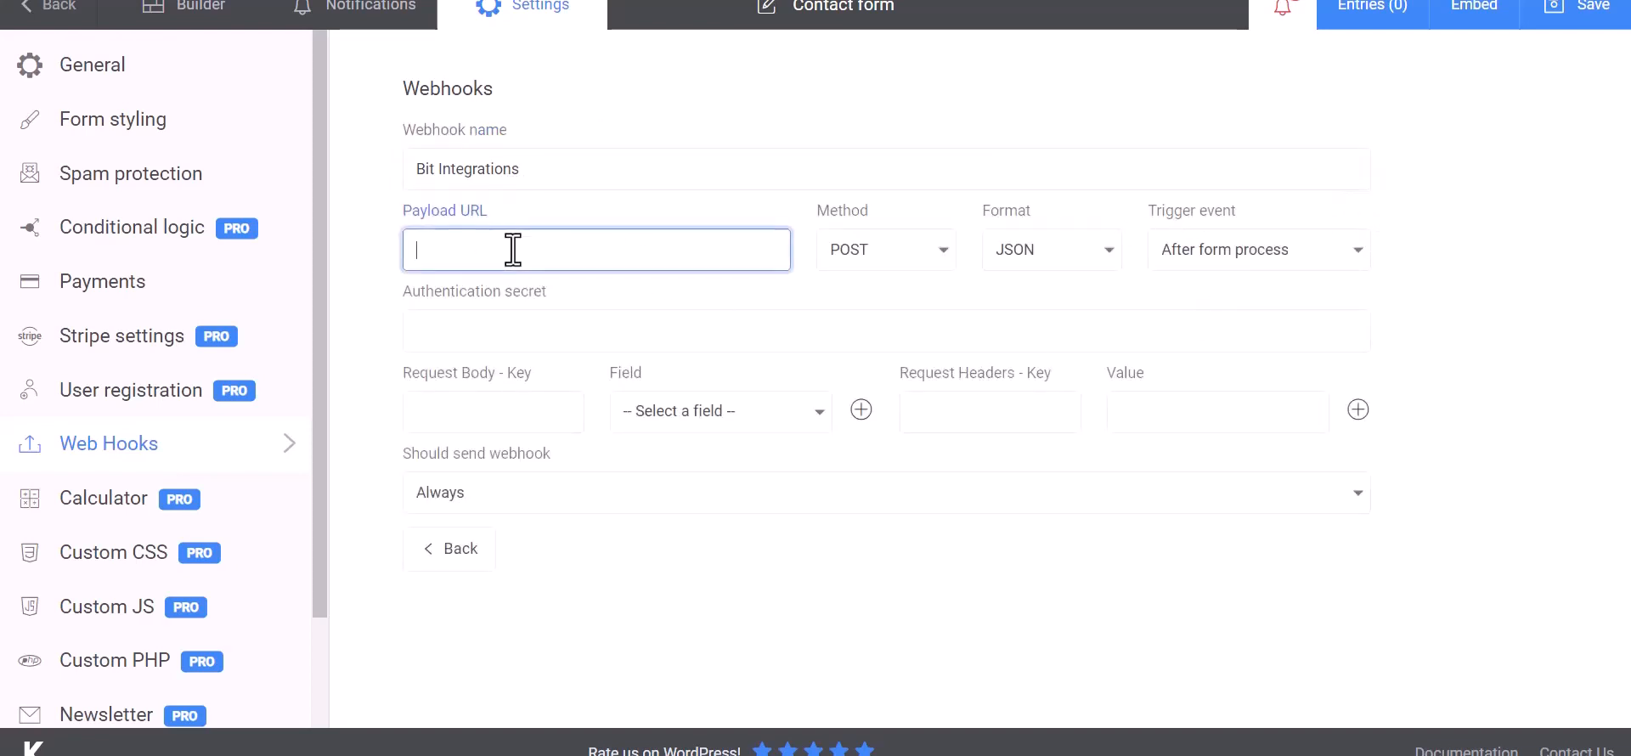
key(ctrl+v)
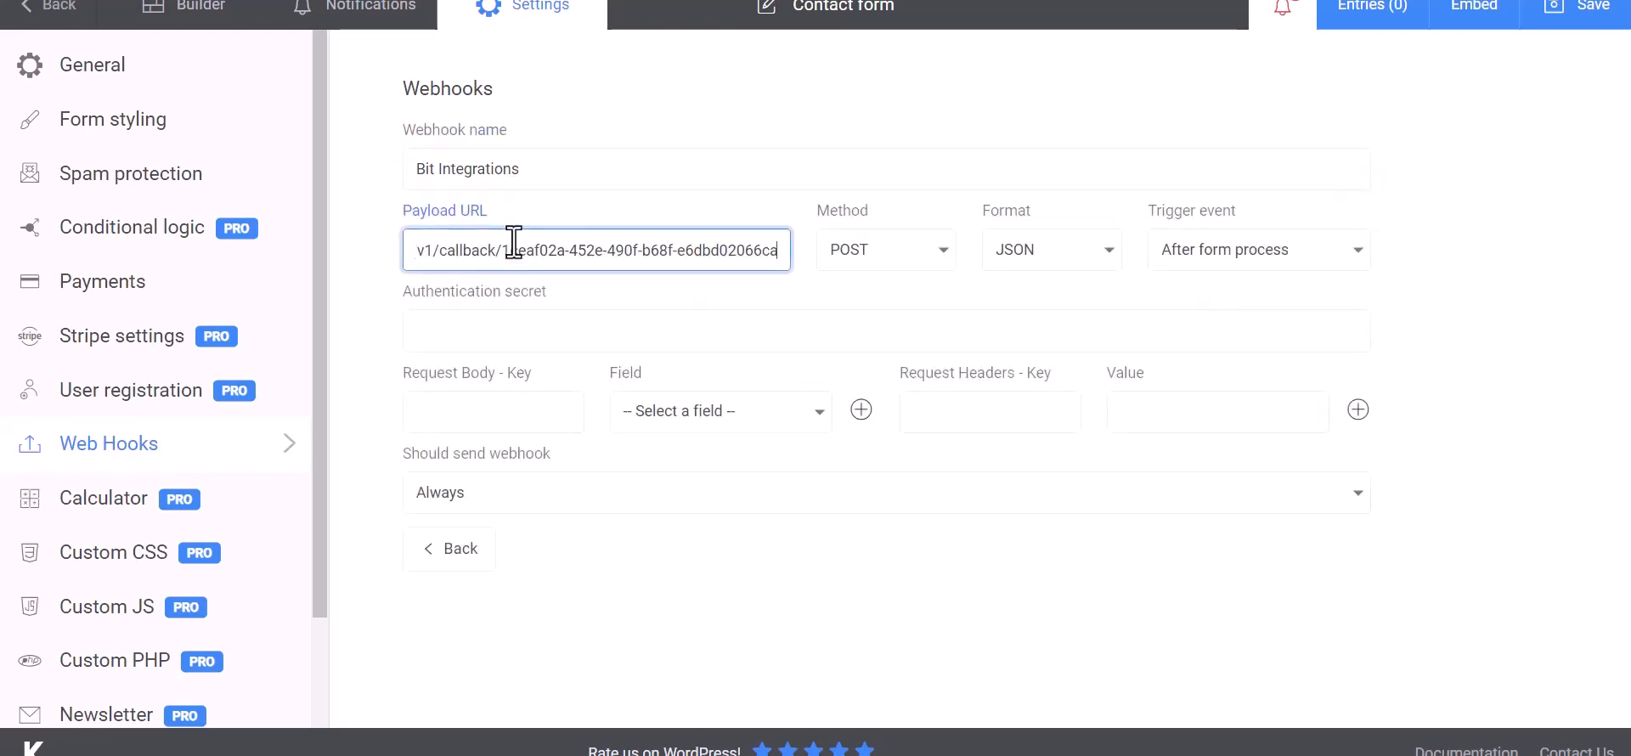
click(512, 414)
click(633, 416)
click(683, 450)
click(544, 417)
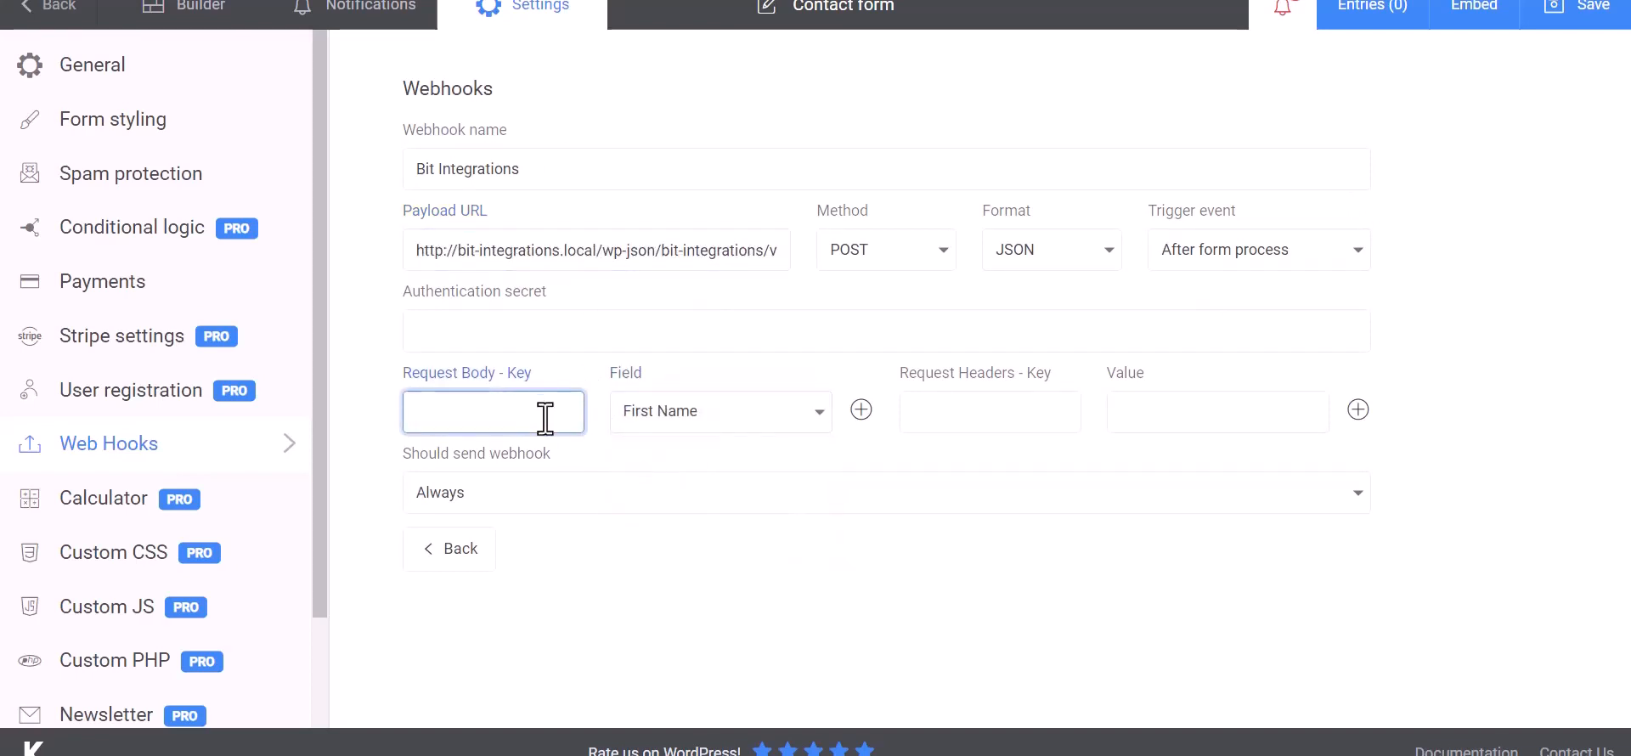
text(Name)
Step: Add Email and Phone request body keys mapped to their form fields, then save the webhook
click(862, 410)
click(714, 467)
click(654, 542)
click(545, 469)
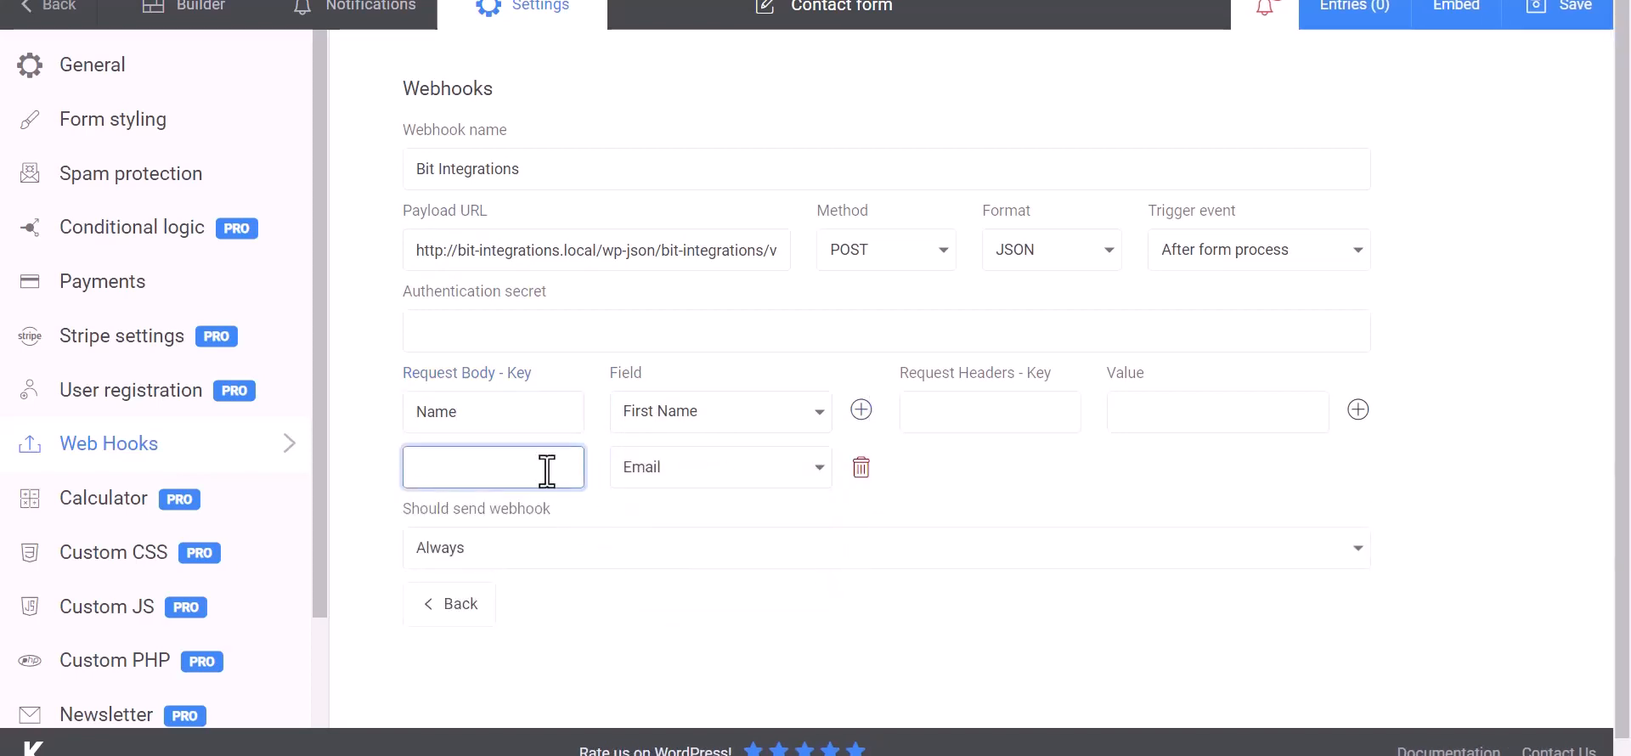
click(861, 410)
click(718, 526)
click(676, 639)
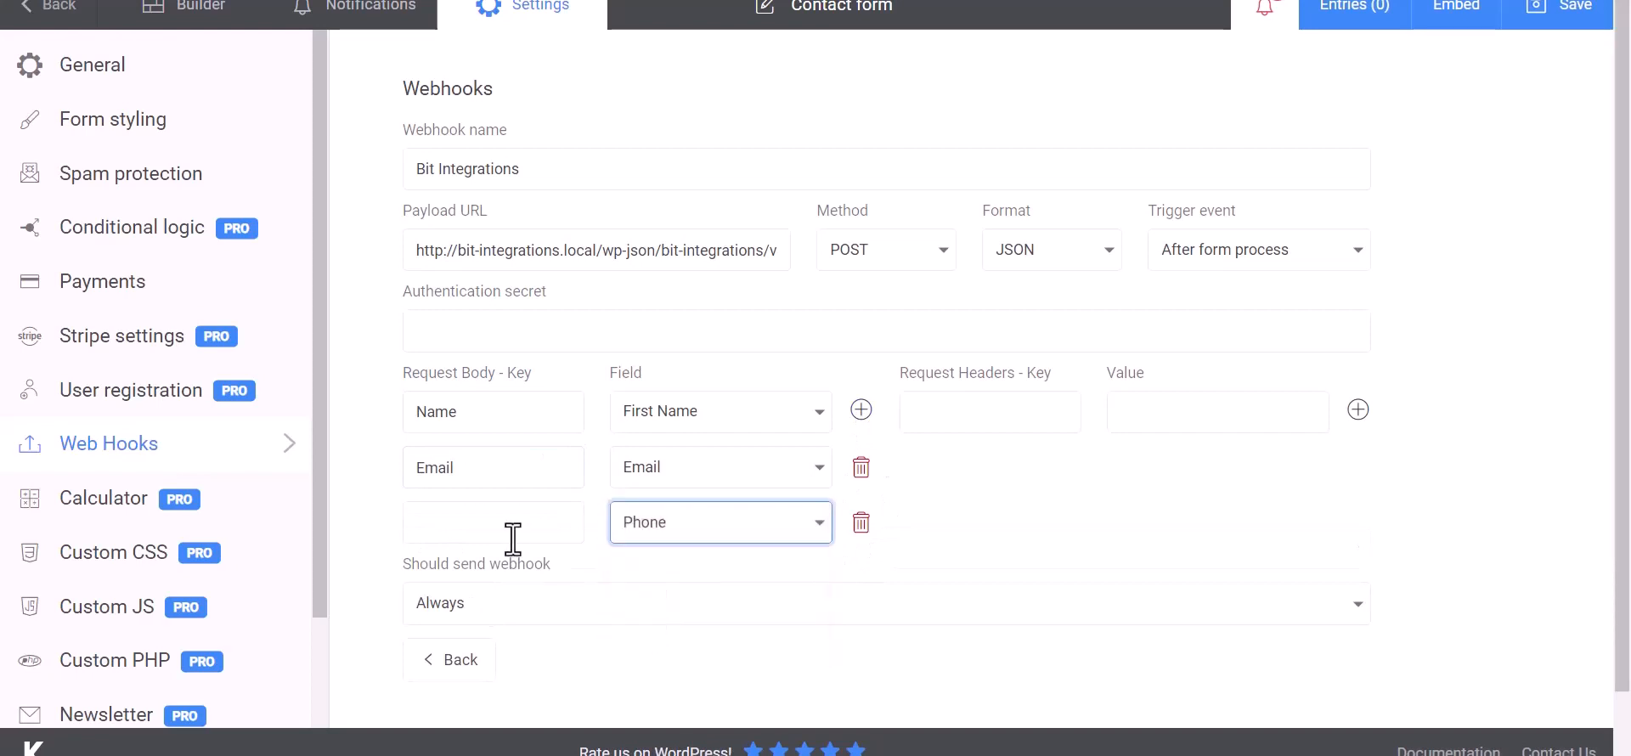
click(512, 542)
text(Phone)
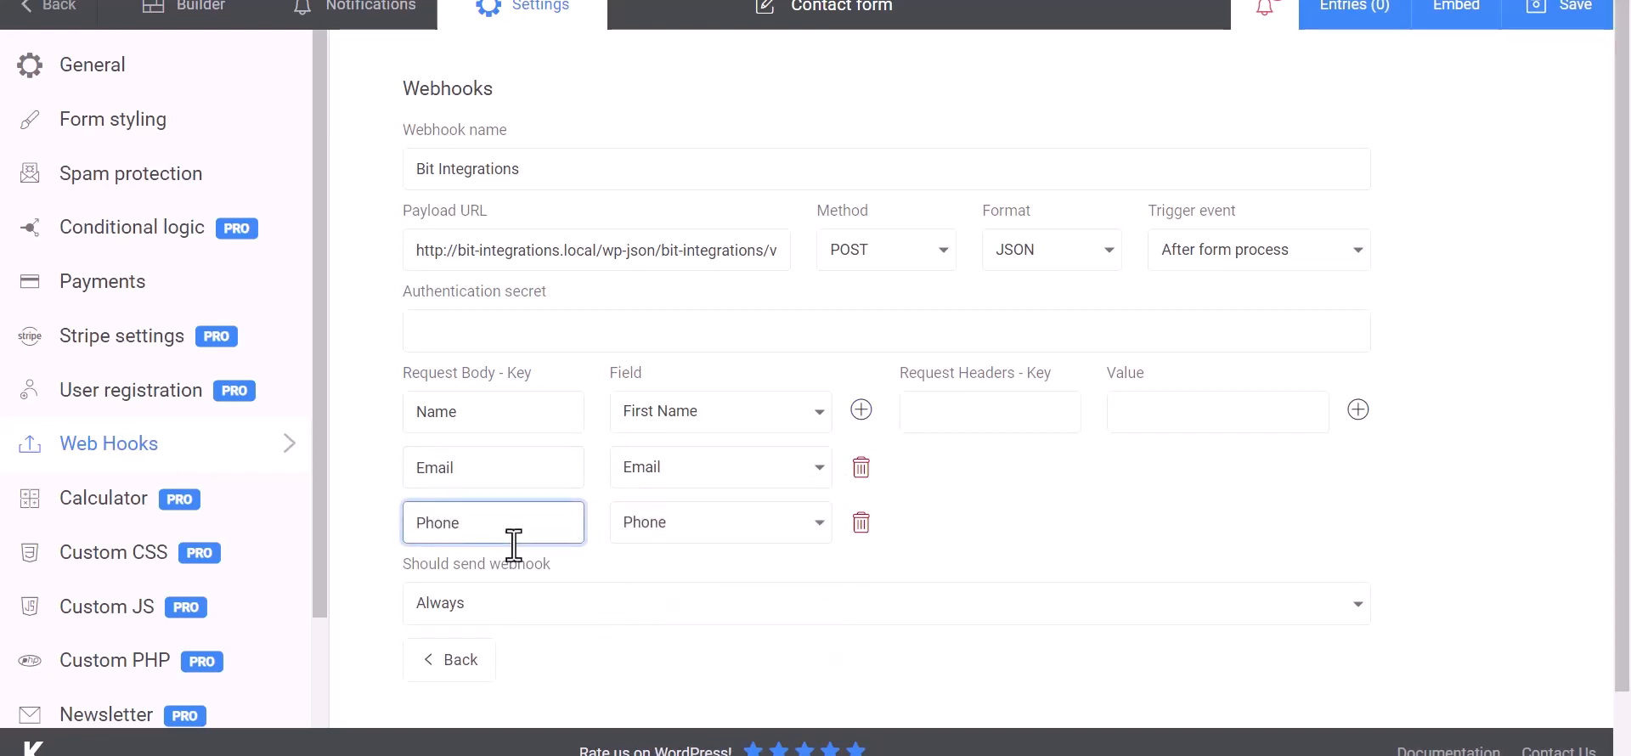
click(1085, 499)
scroll(1031, 499, down, 1)
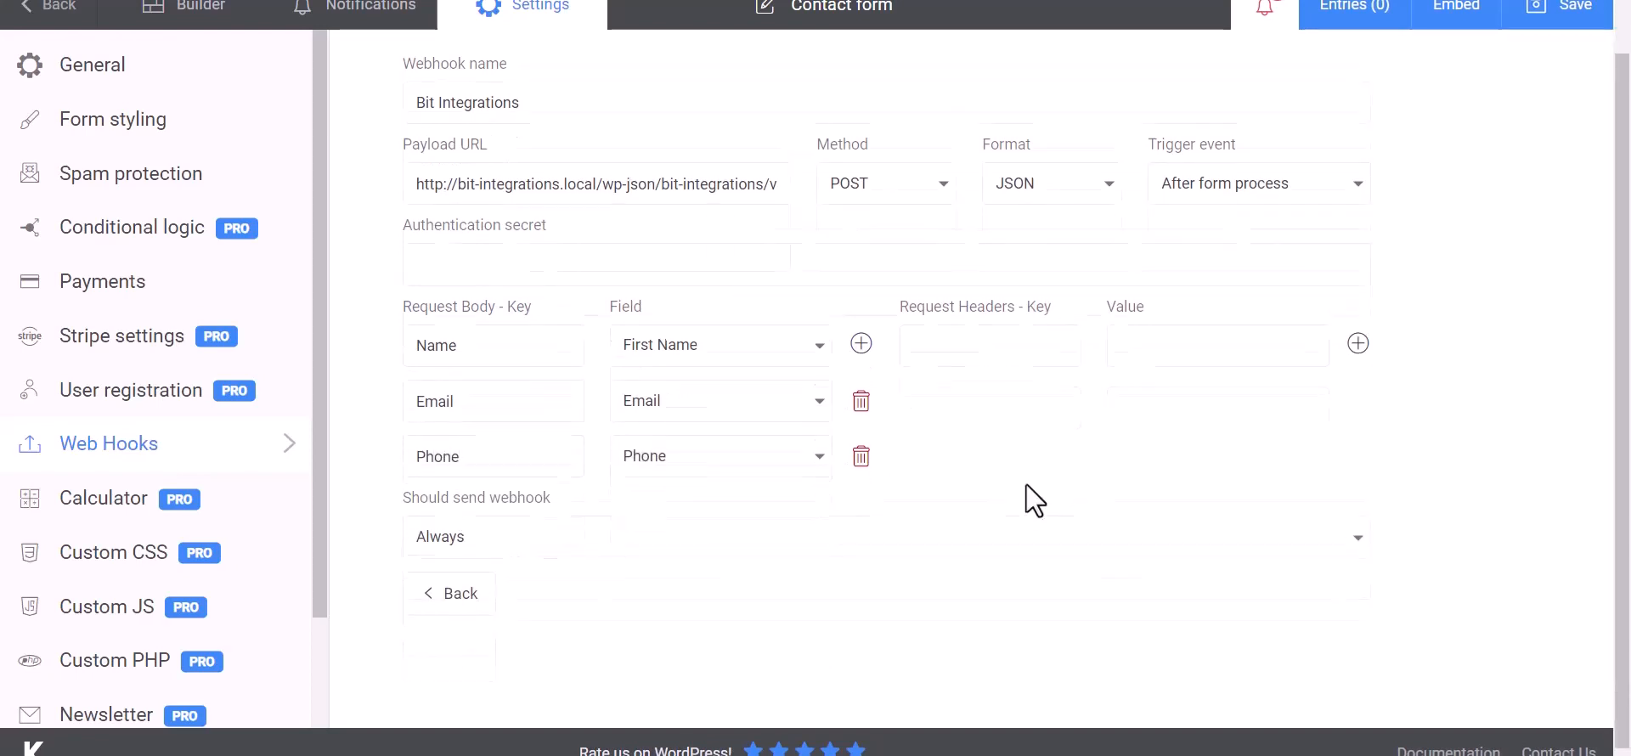
click(1570, 30)
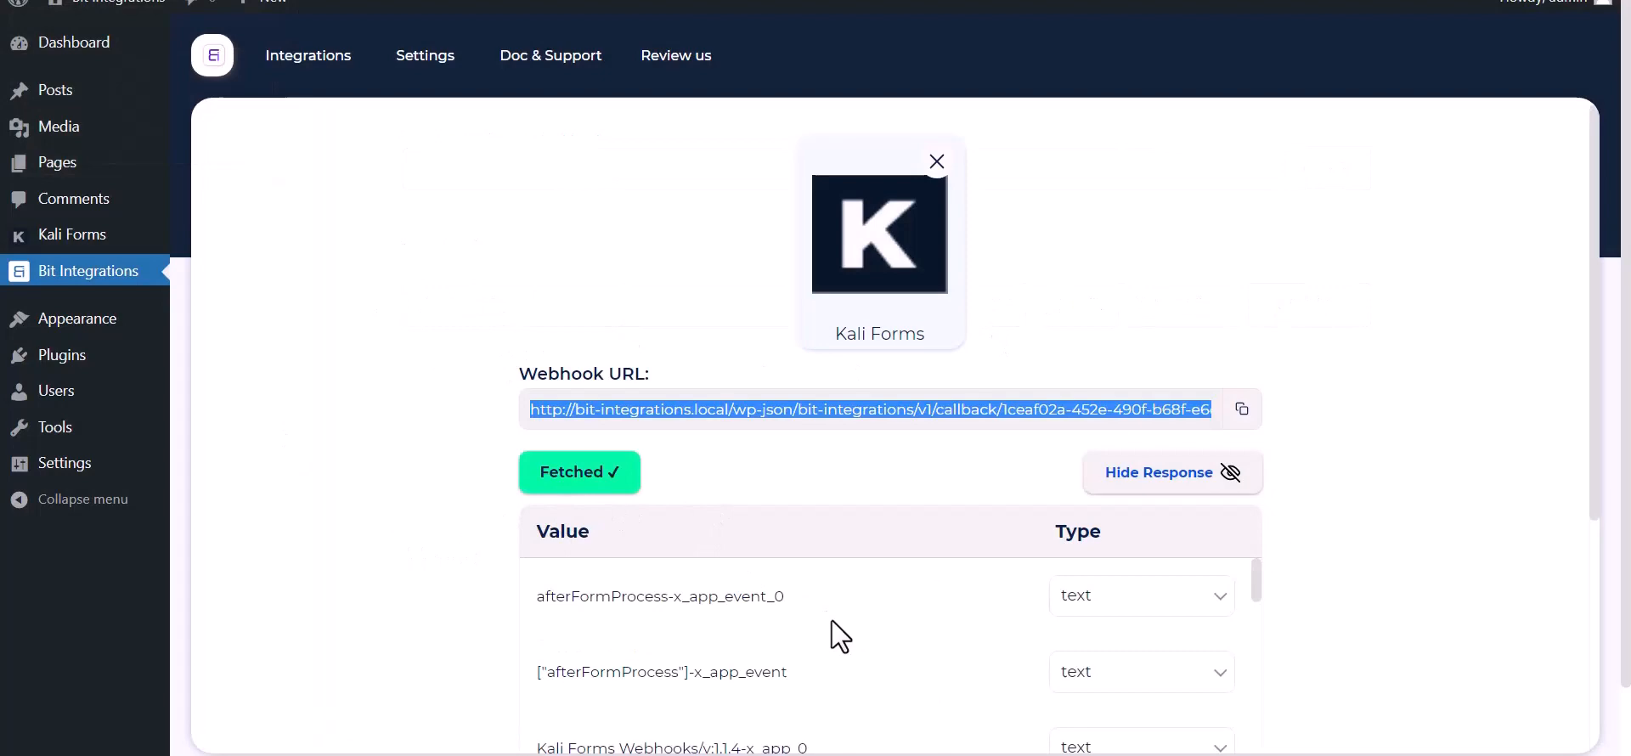
Step: Review the fetched Kali Forms response and choose Flowlu as the action
scroll(831, 622, down, 15)
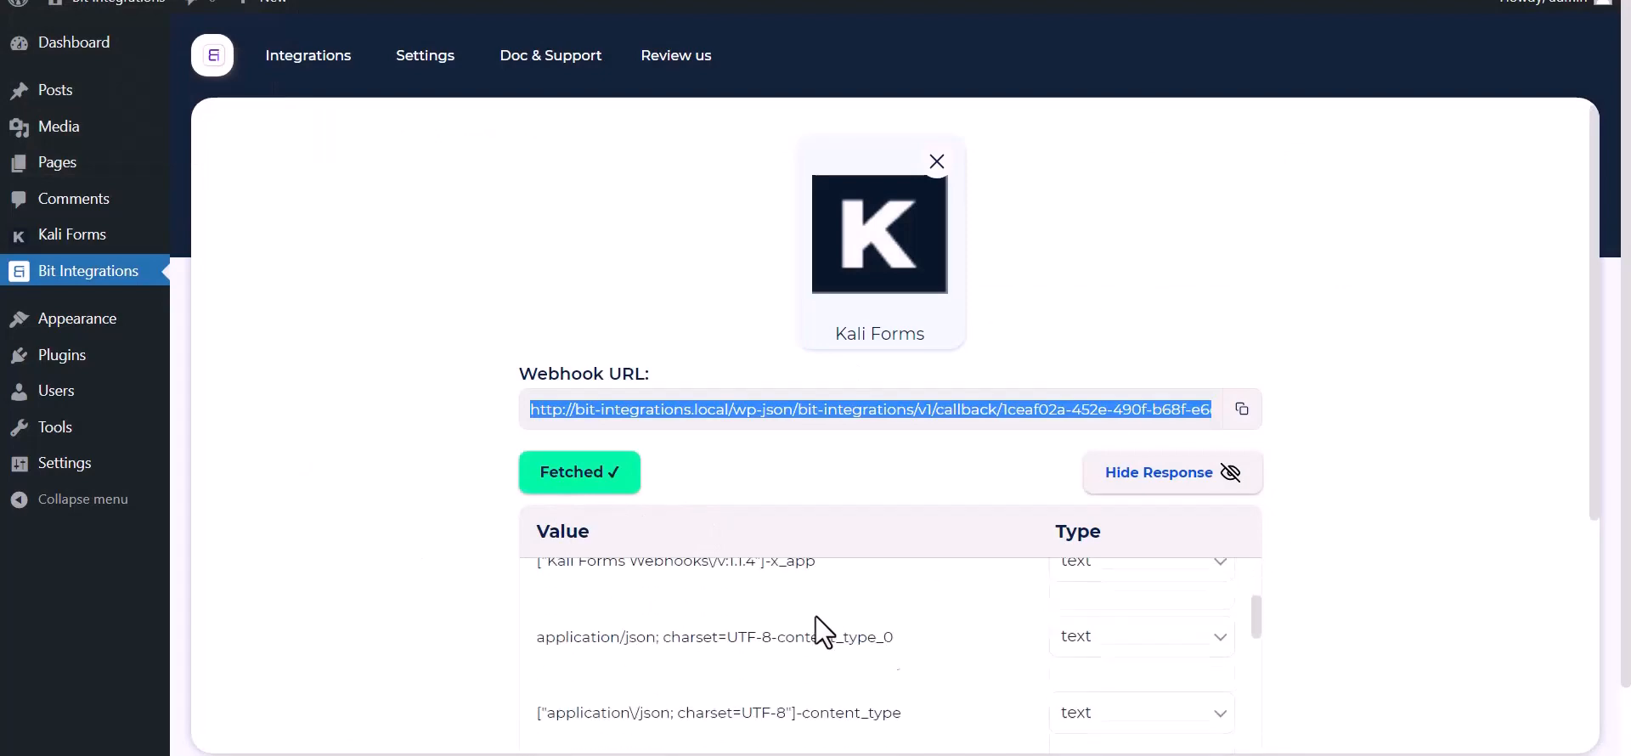
scroll(714, 686, down, 2)
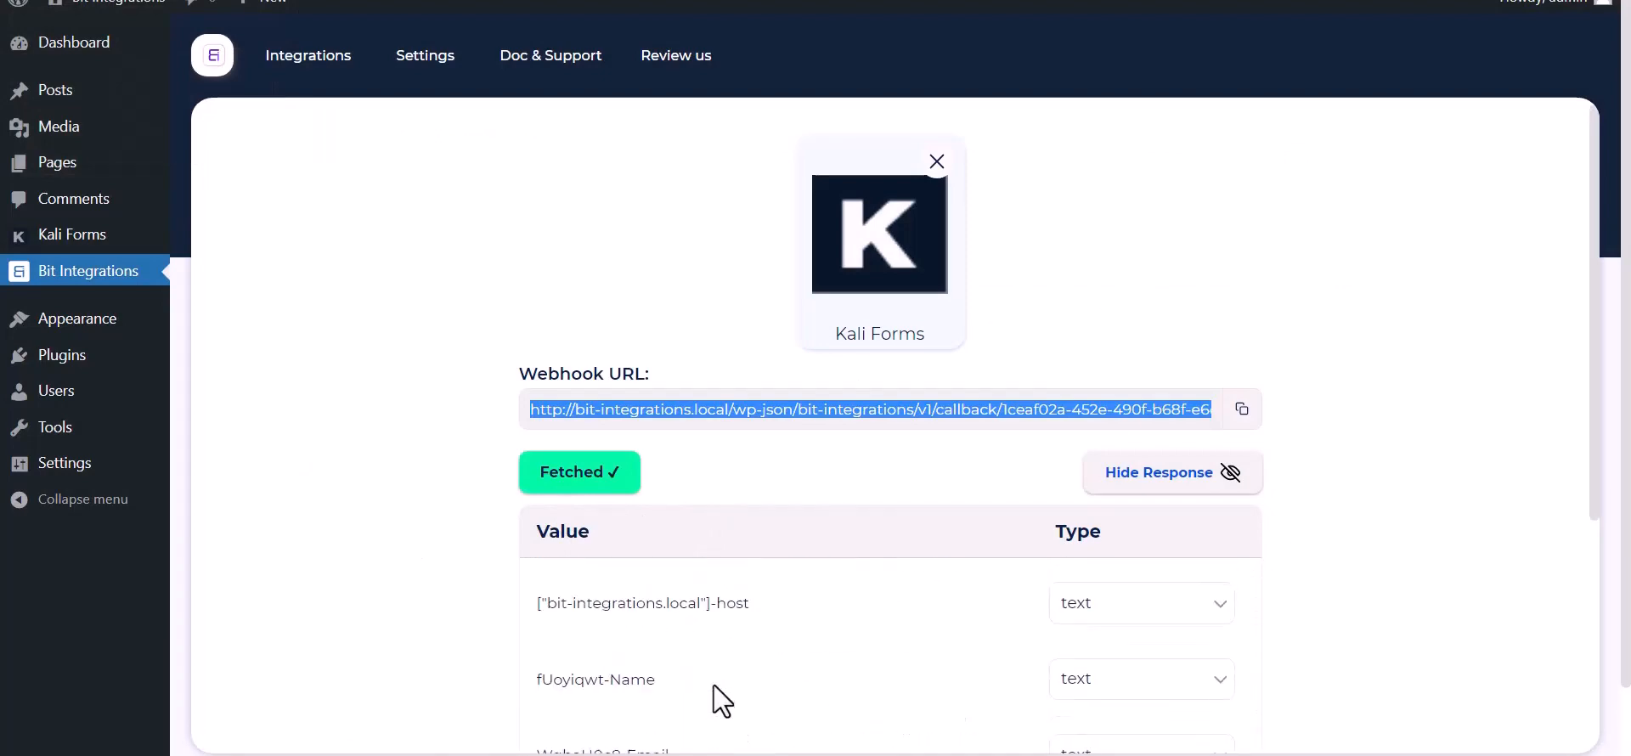
scroll(392, 578, down, 5)
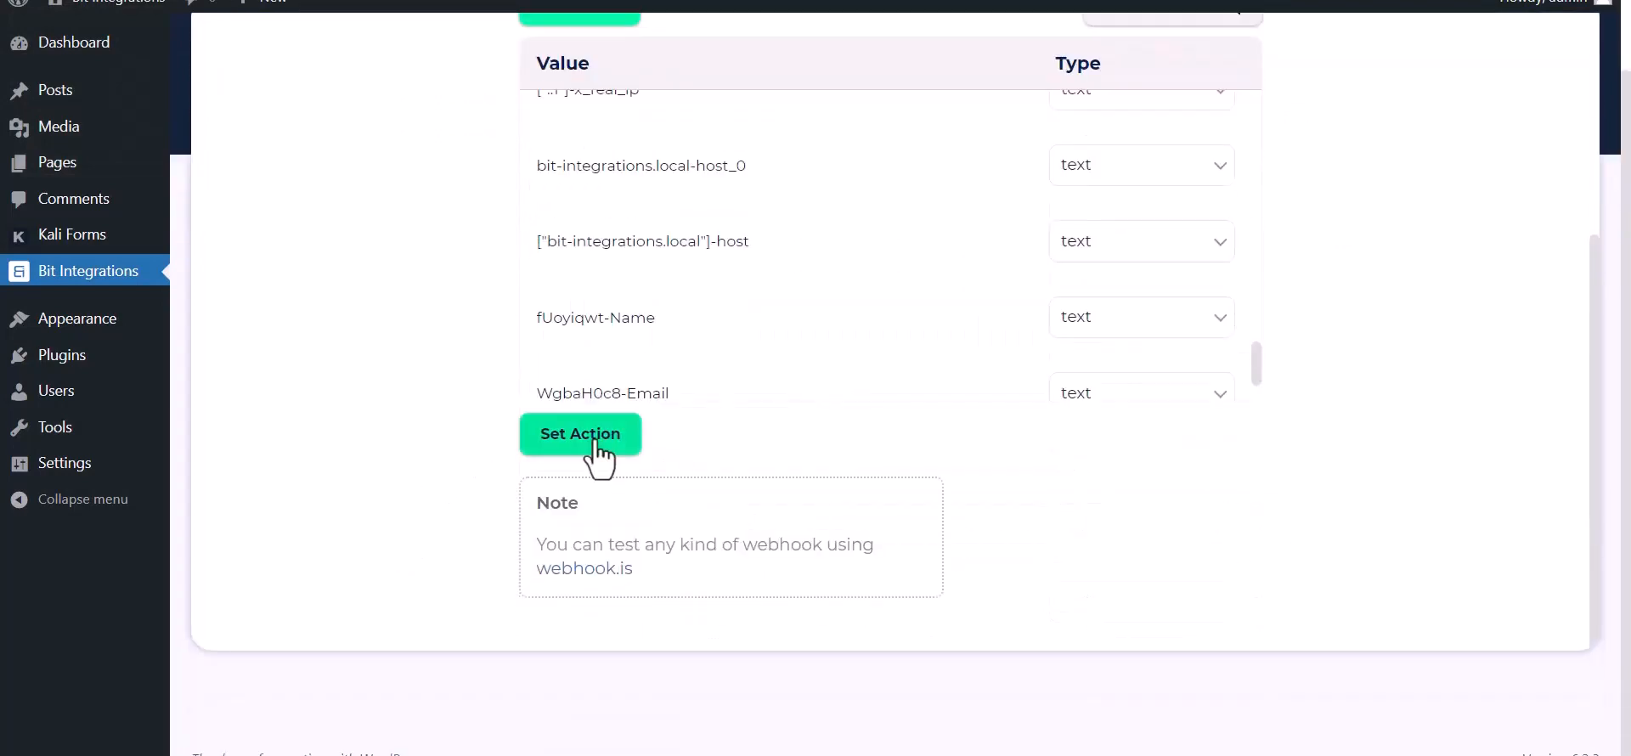
click(588, 434)
text(fl)
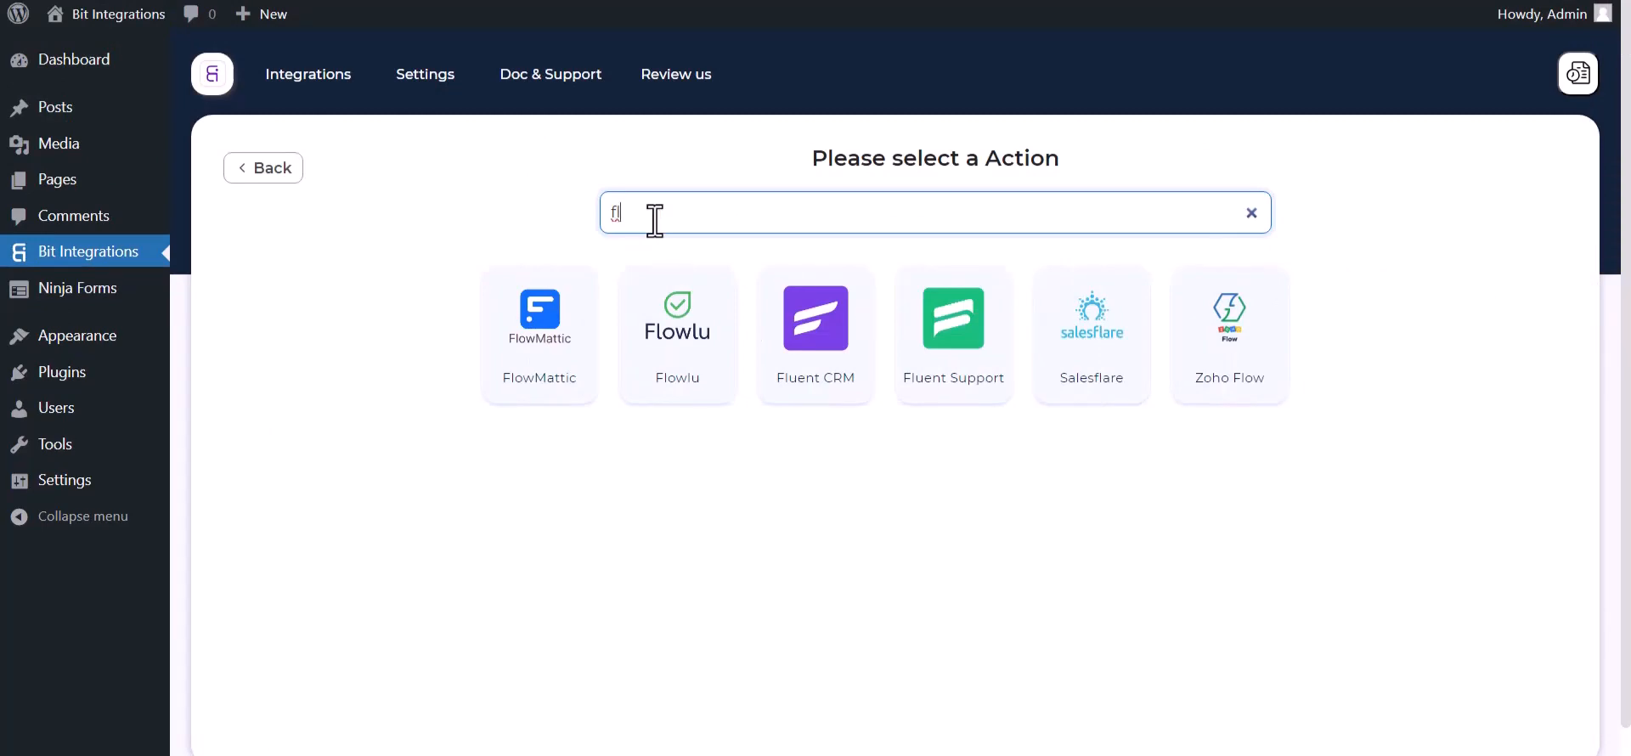
text(o)
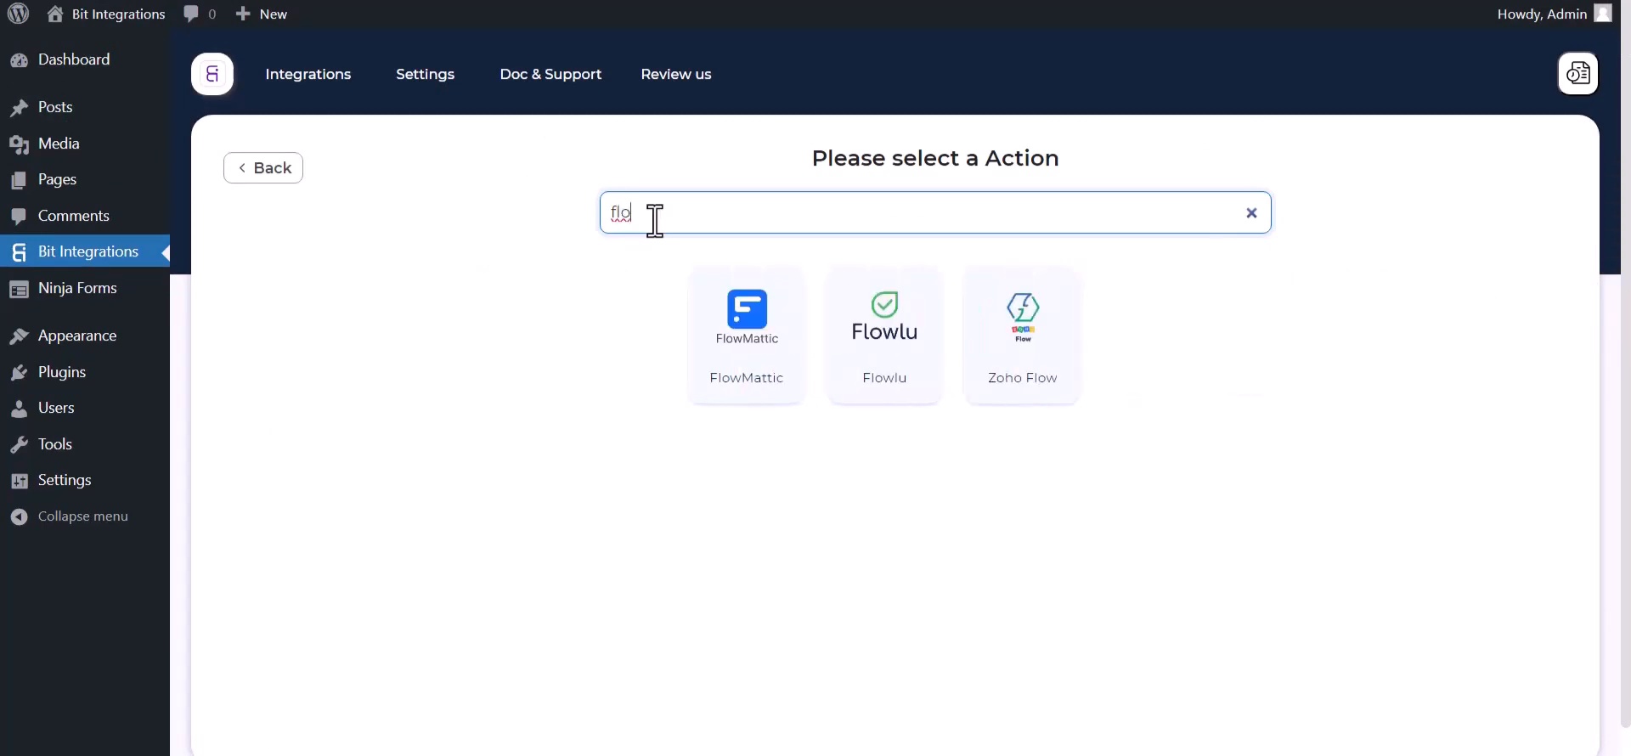
click(841, 340)
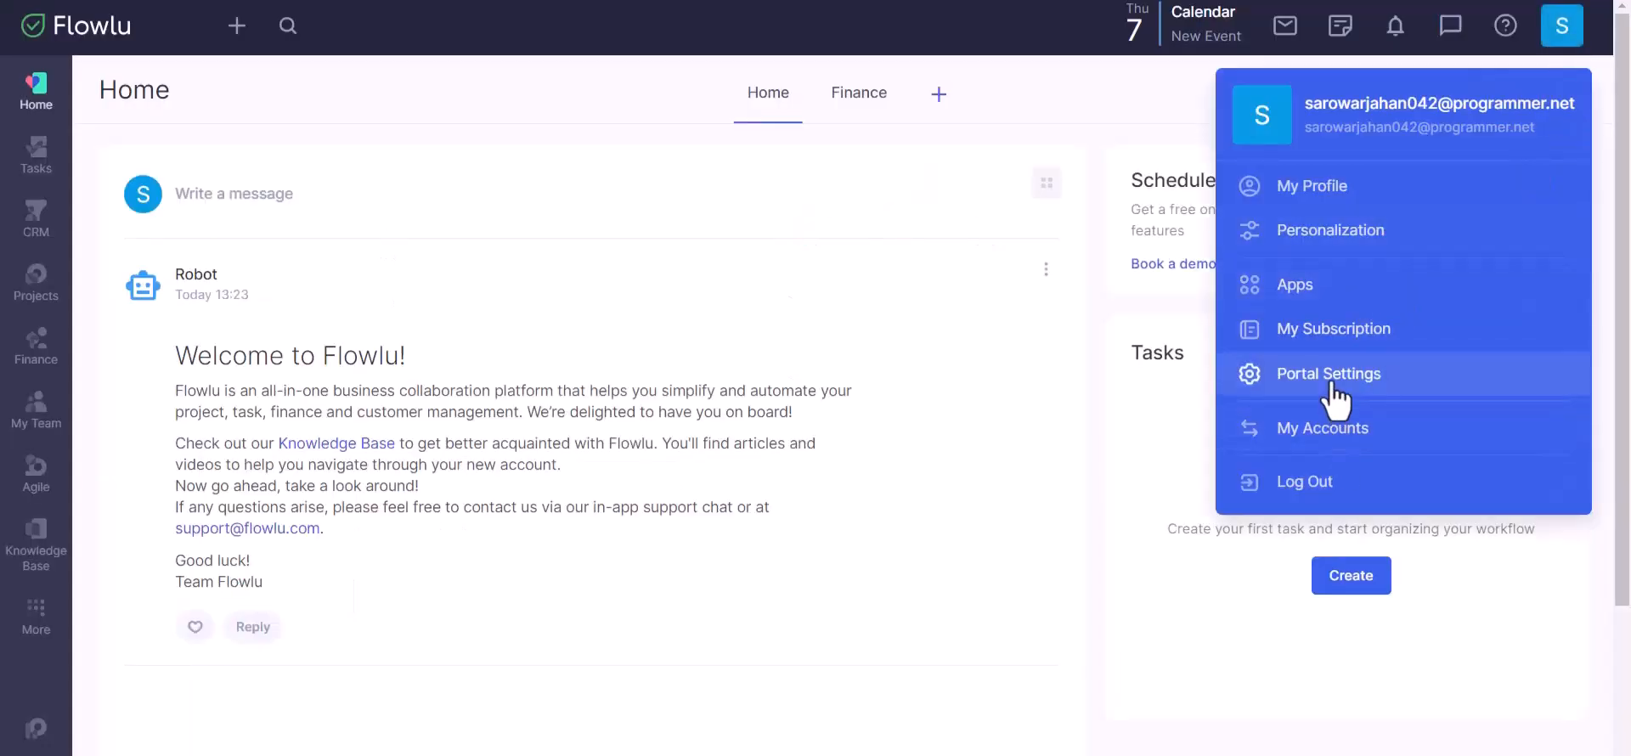
Step: Paste the Flowlu account URL subdomain into Company Name, then go to Flowlu's API Settings
click(357, 0)
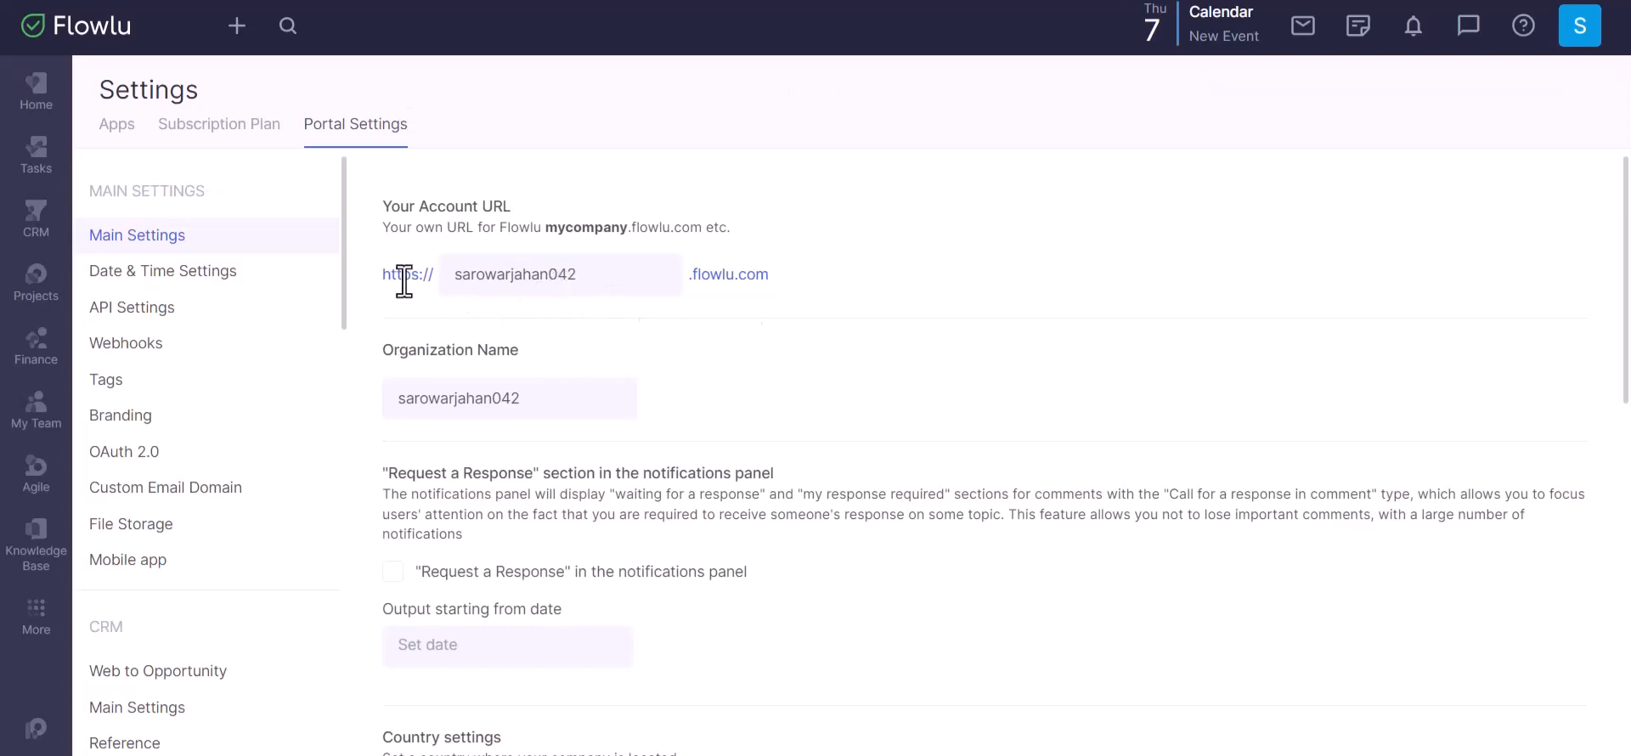
drag(453, 275, 761, 304)
key(ctrl+c)
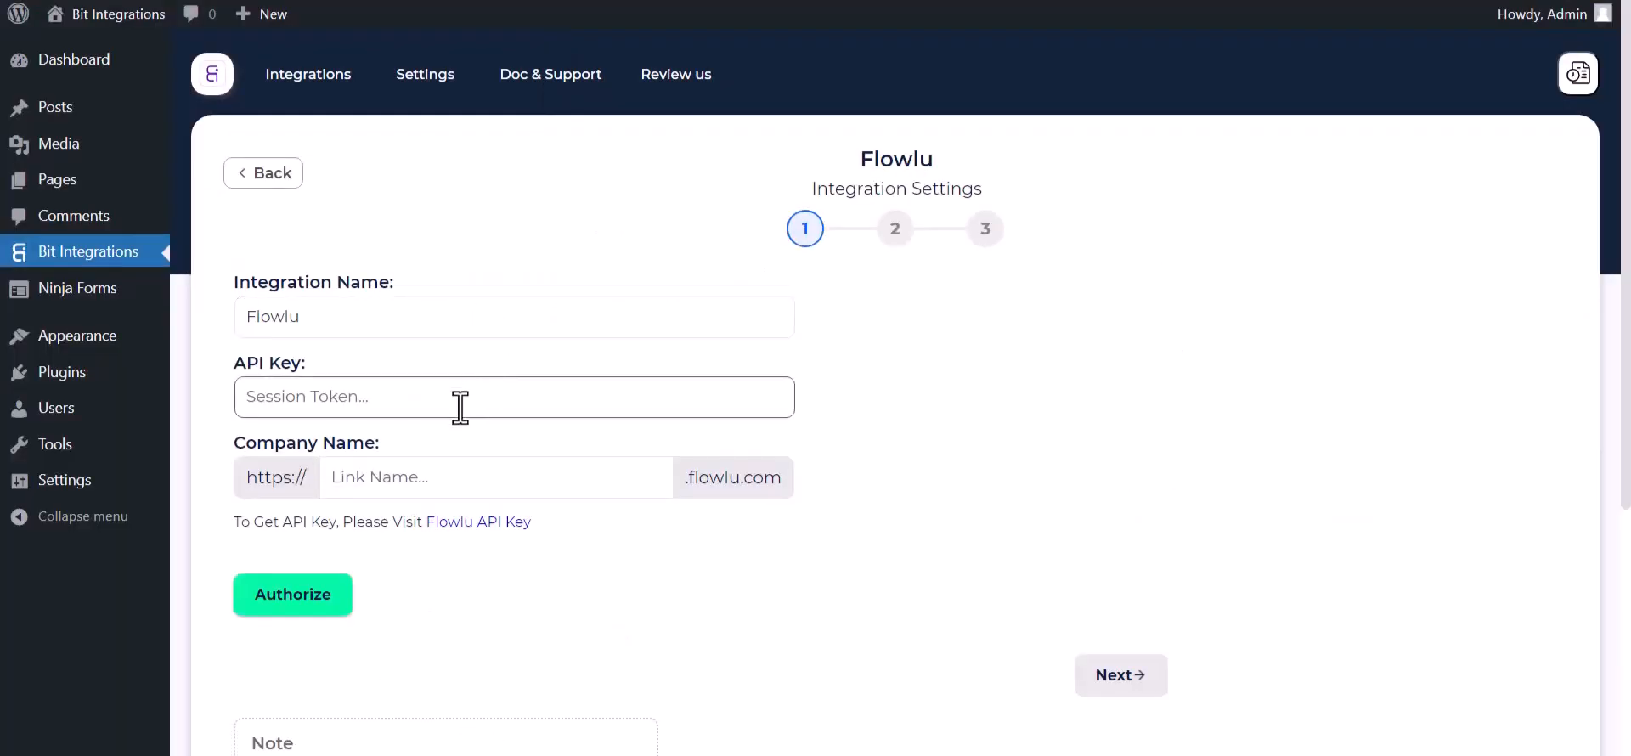
click(448, 474)
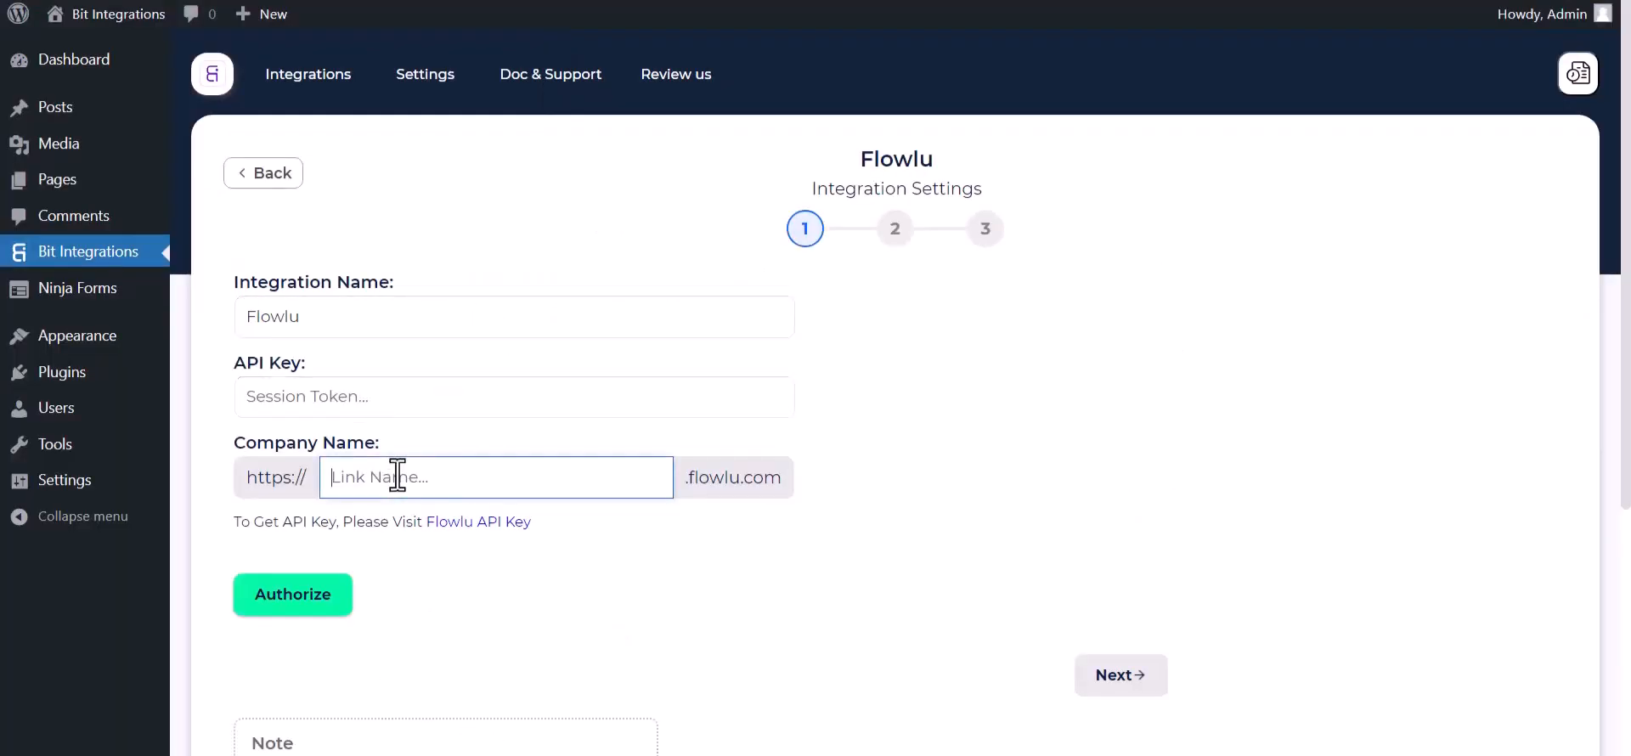
key(ctrl+v)
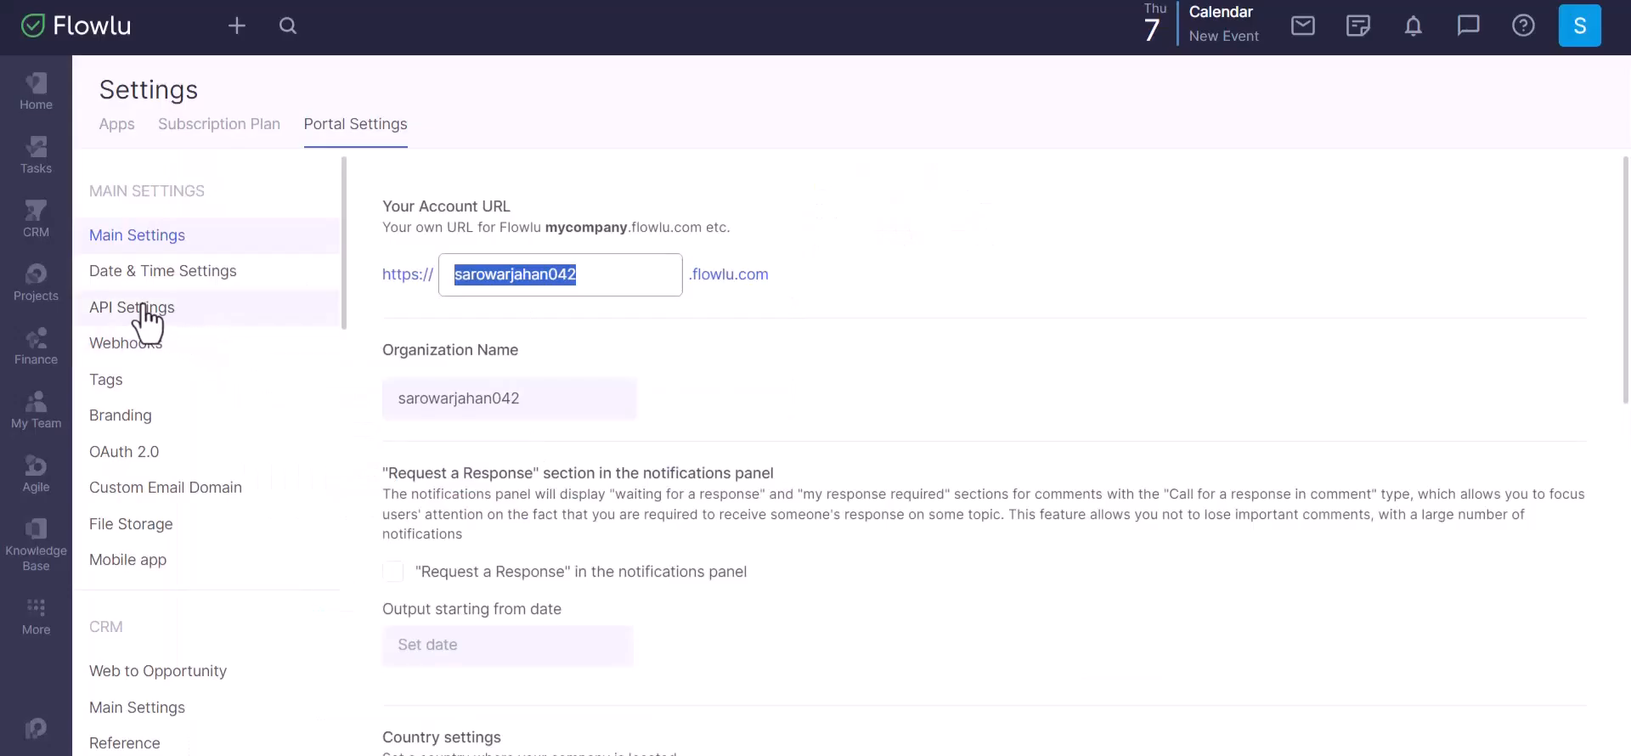
click(143, 307)
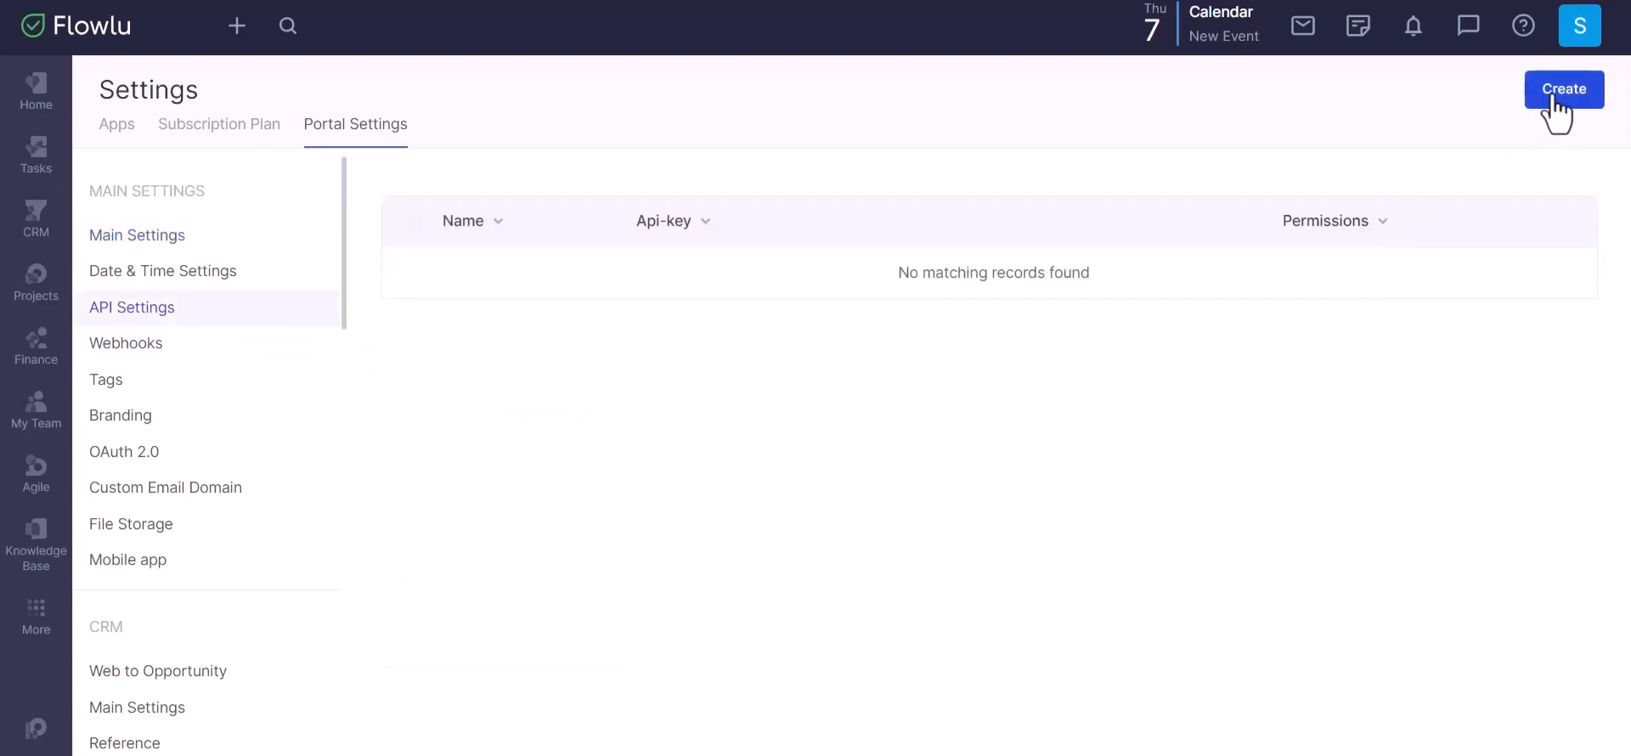
Step: Create a Flowlu API key 'Bit Integrations' with access to all applications and copy it
click(1555, 101)
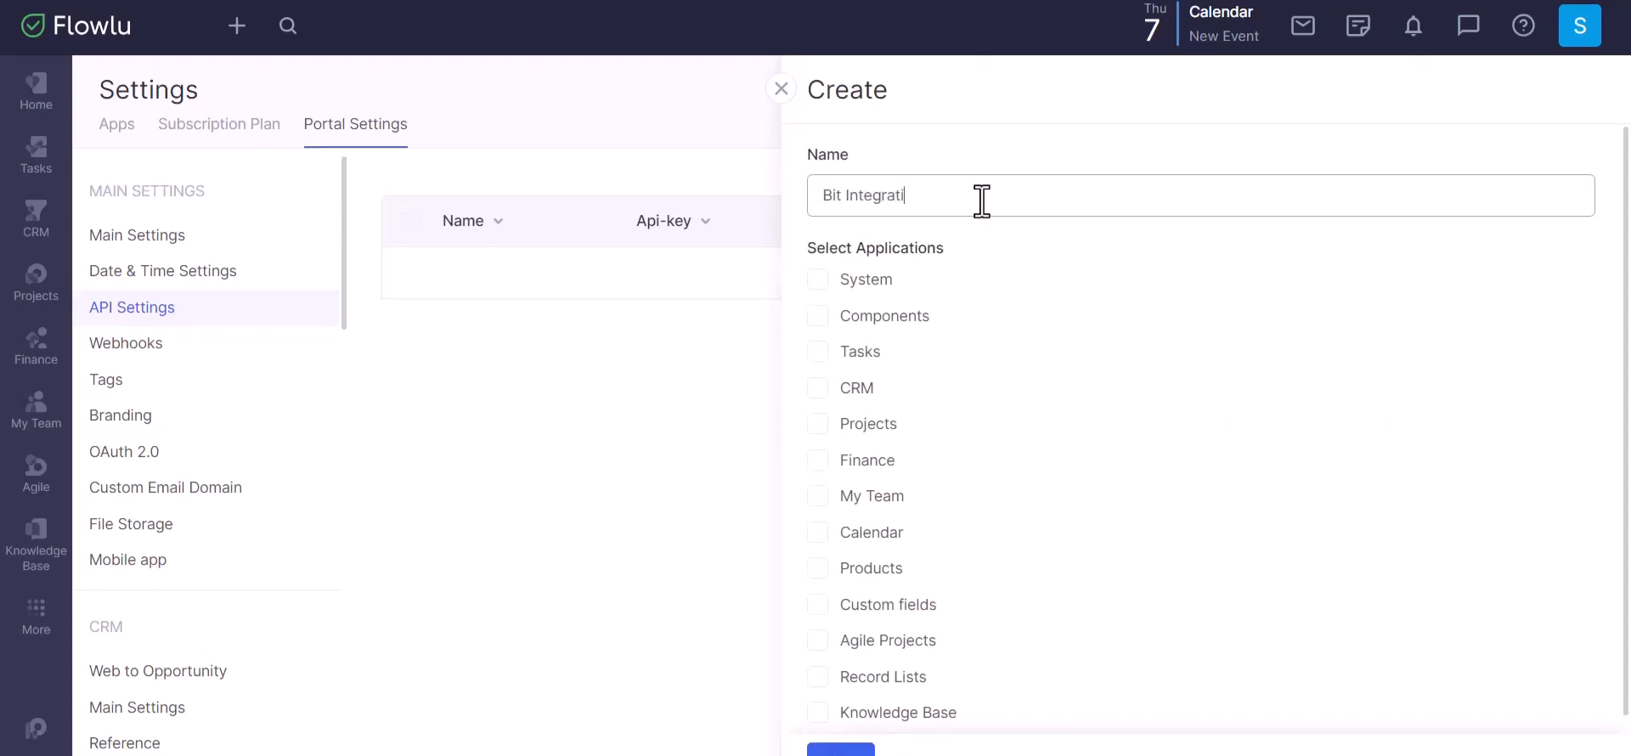
click(821, 285)
click(821, 319)
click(819, 353)
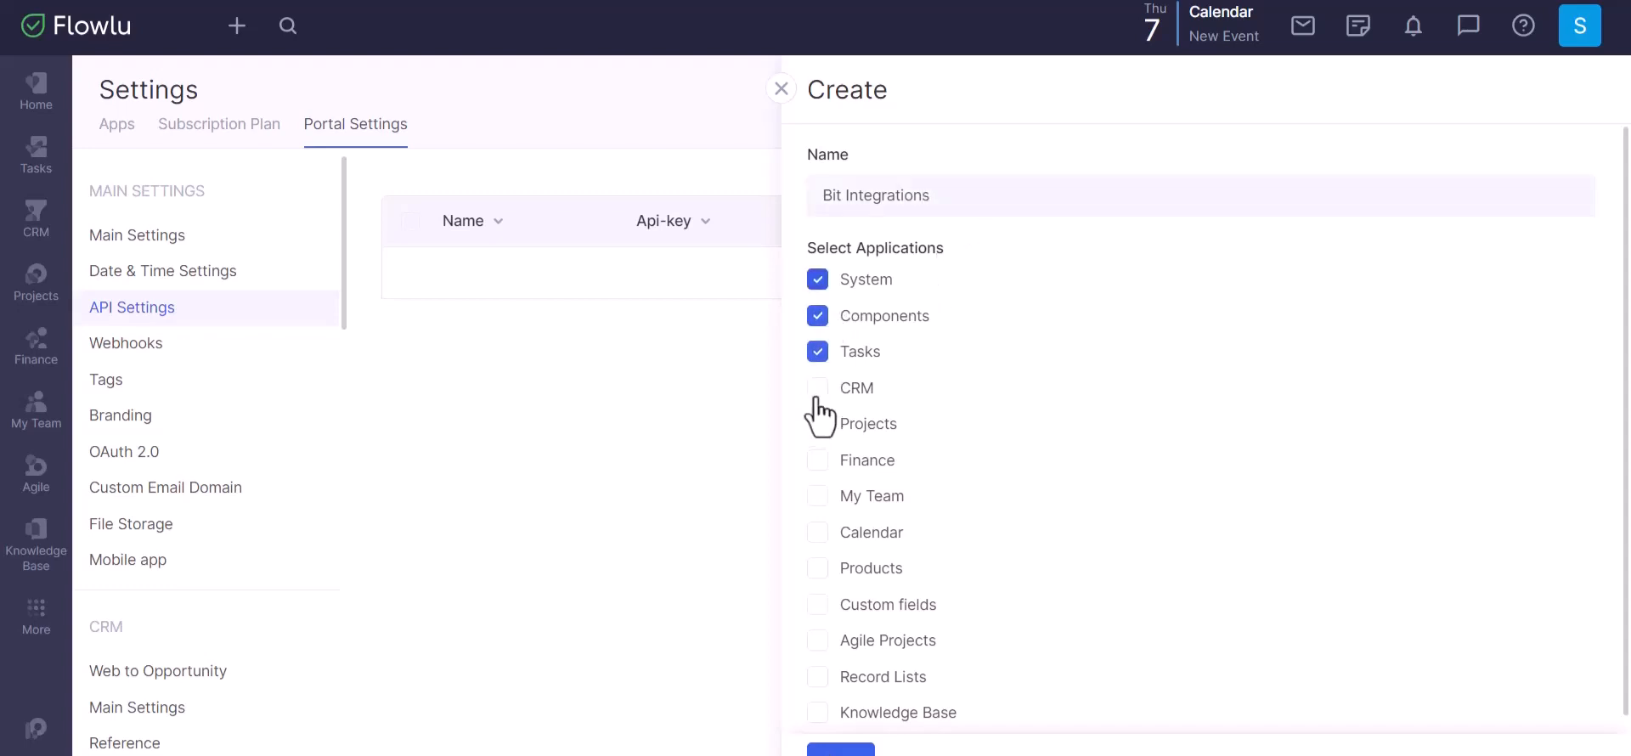
click(818, 390)
click(818, 424)
click(818, 460)
click(817, 496)
click(818, 532)
click(818, 567)
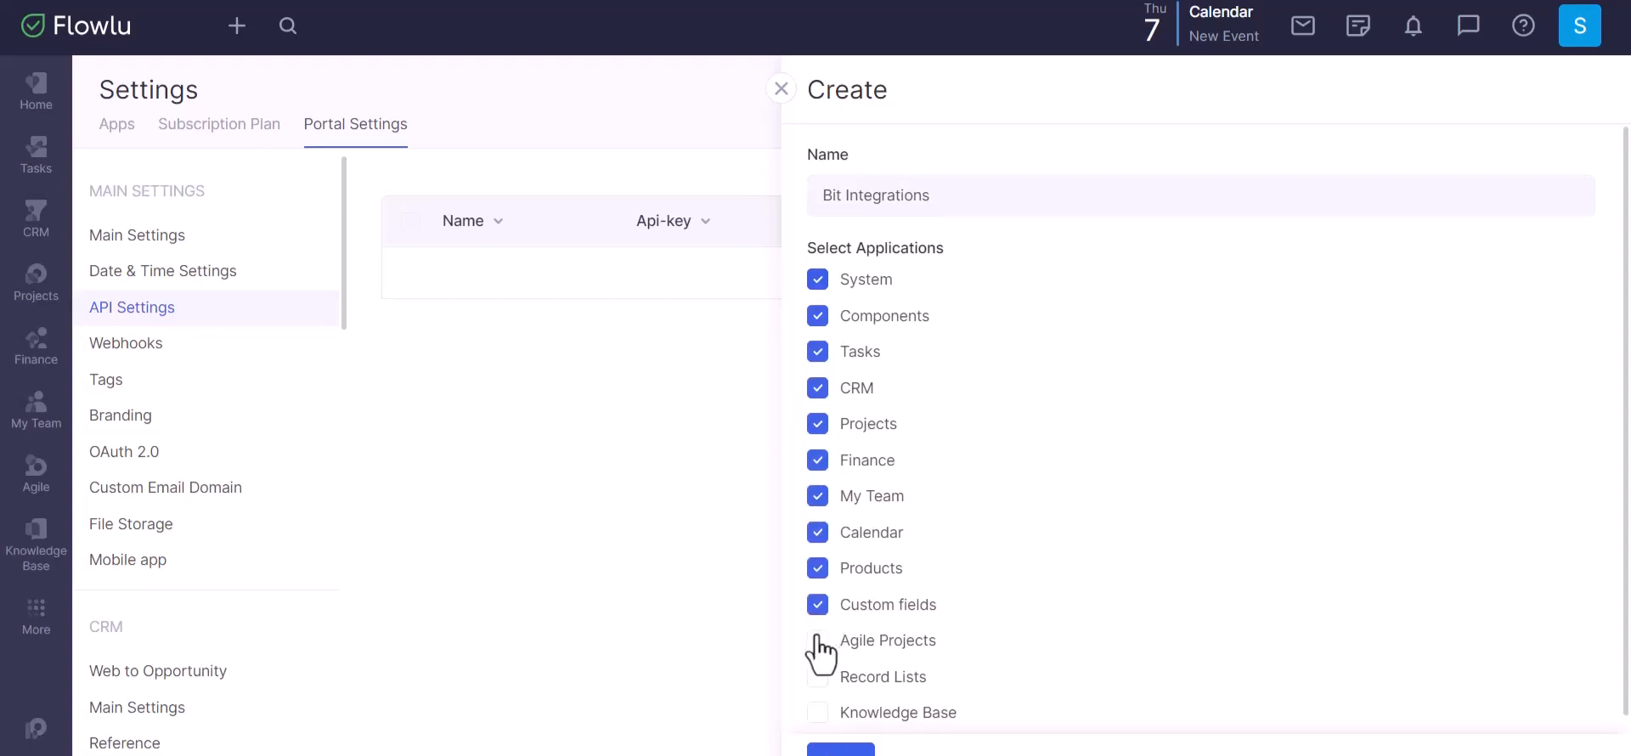
click(817, 677)
click(817, 713)
scroll(987, 525, down, 1)
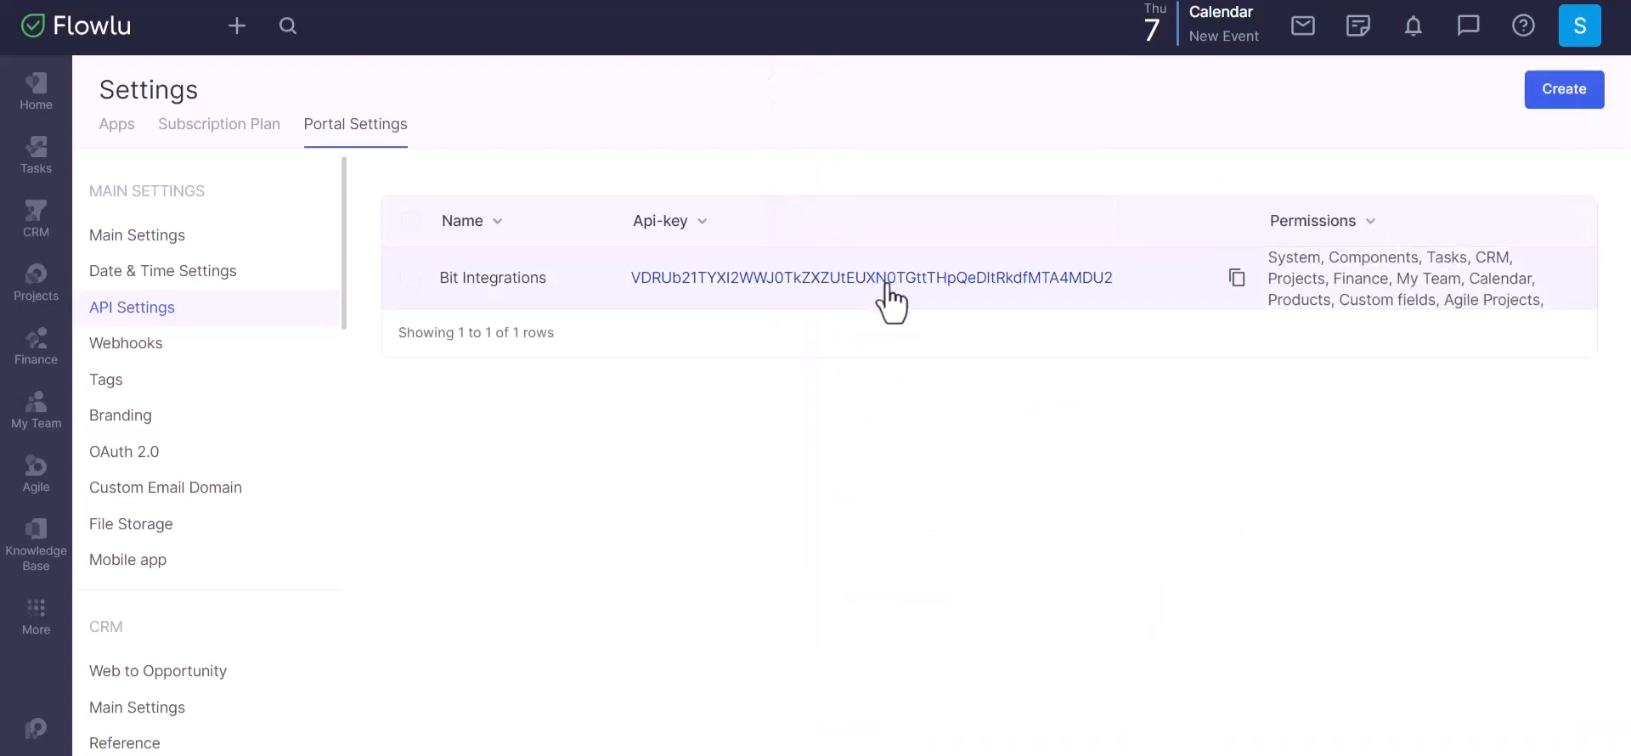
click(1237, 279)
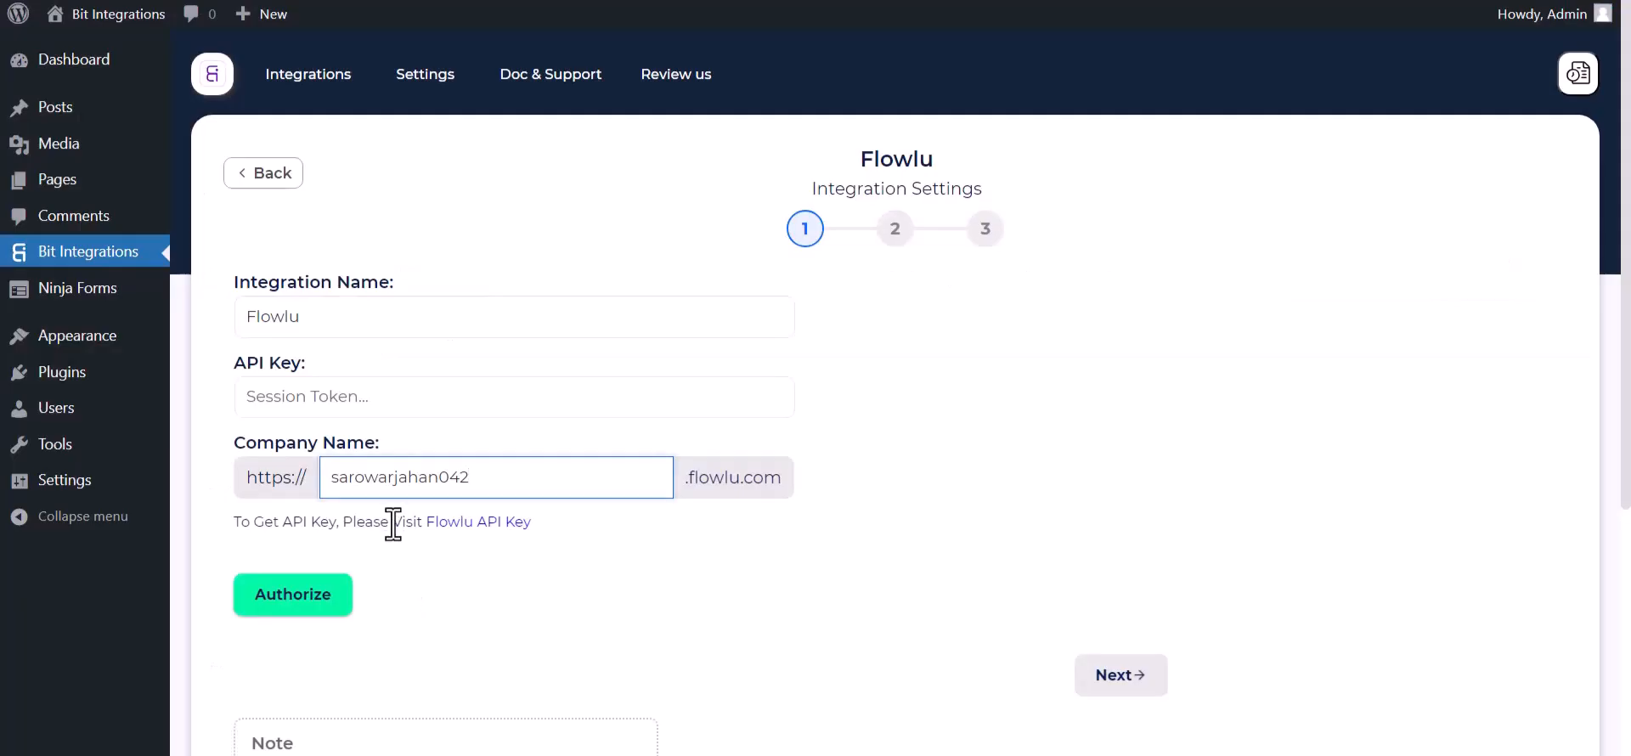
Step: Paste the Flowlu API key, authorize the connection and advance to the action settings
click(351, 401)
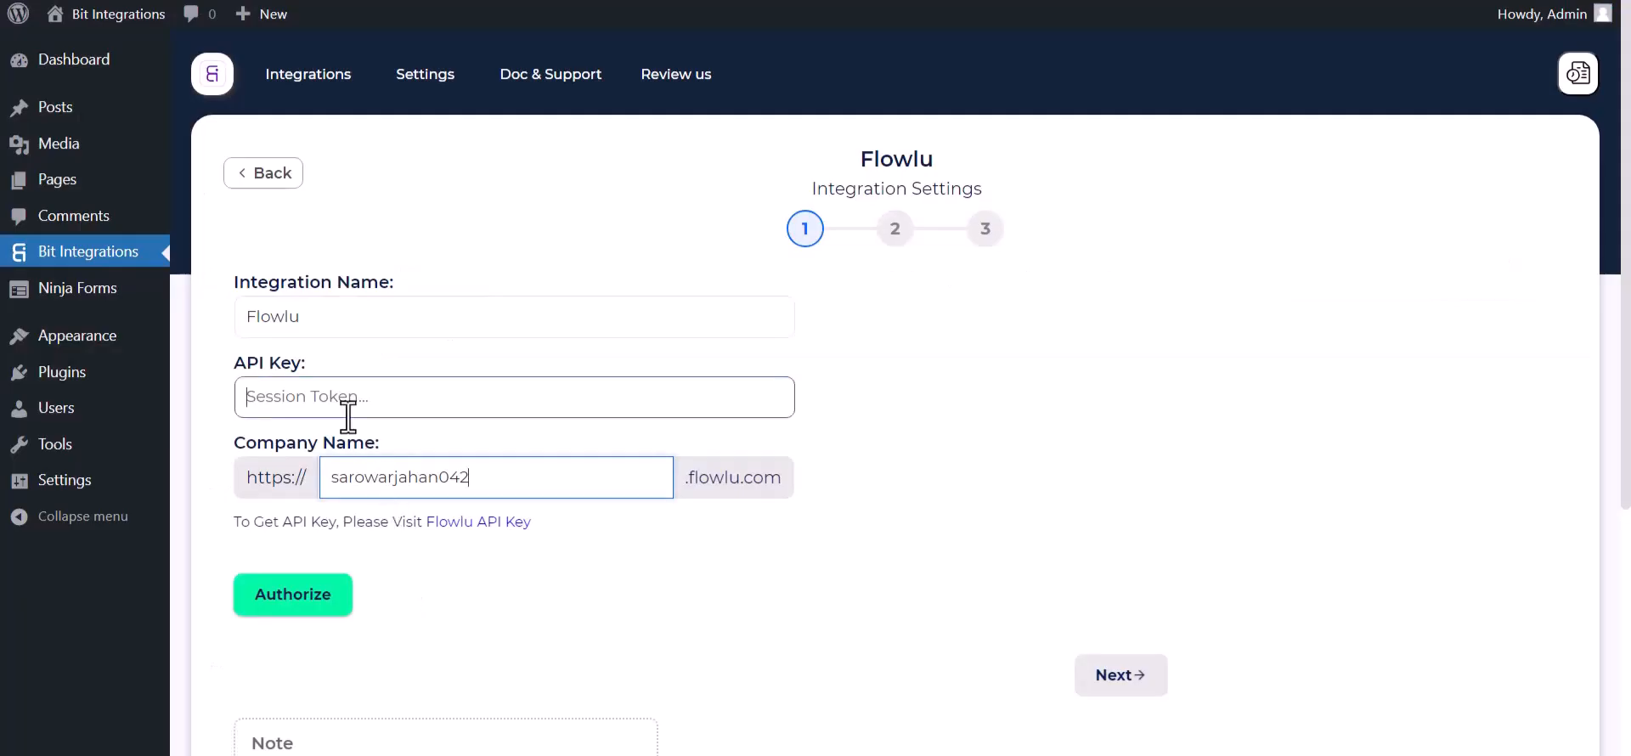
key(ctrl+v)
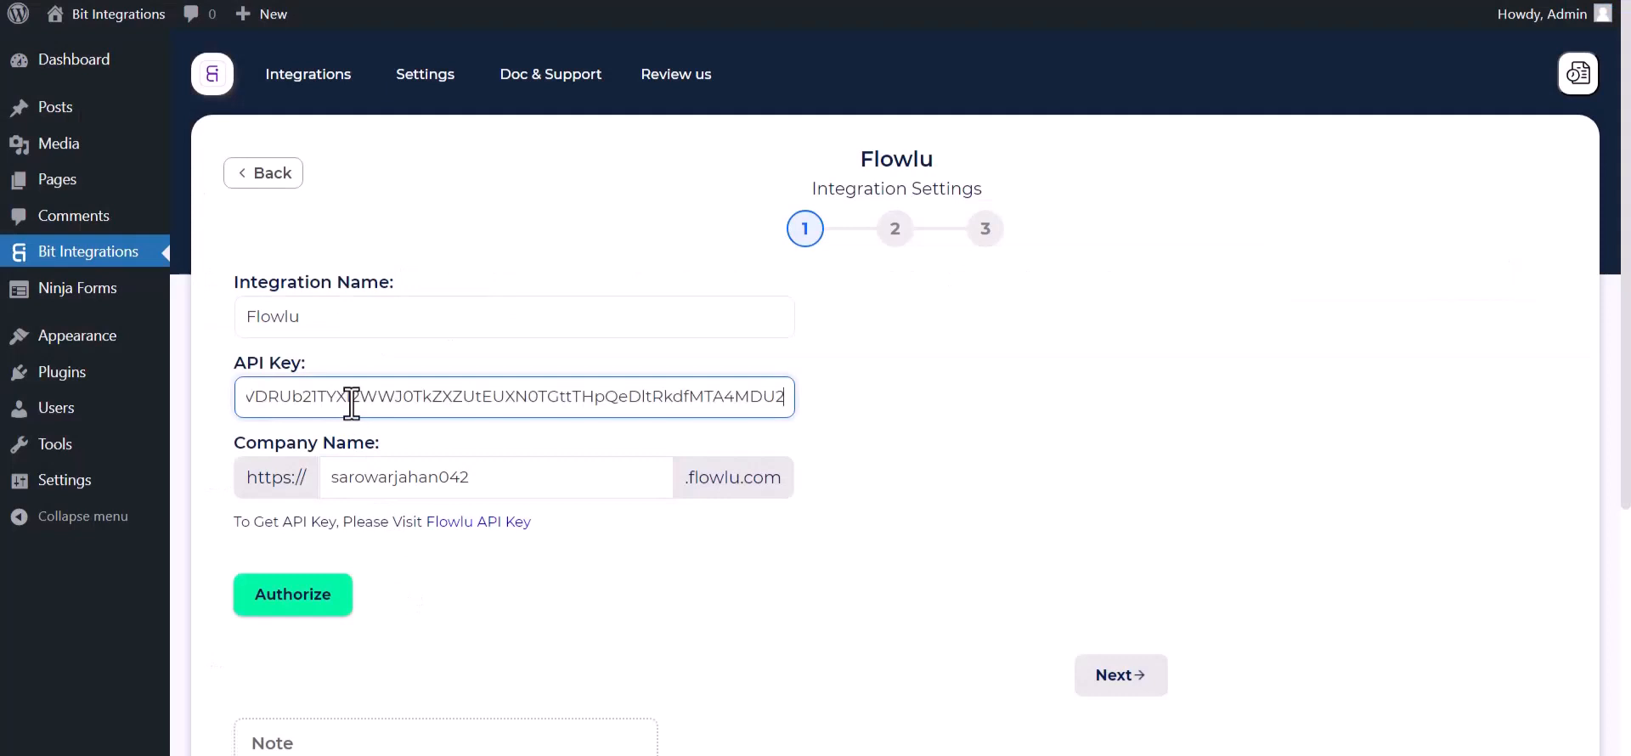
click(312, 611)
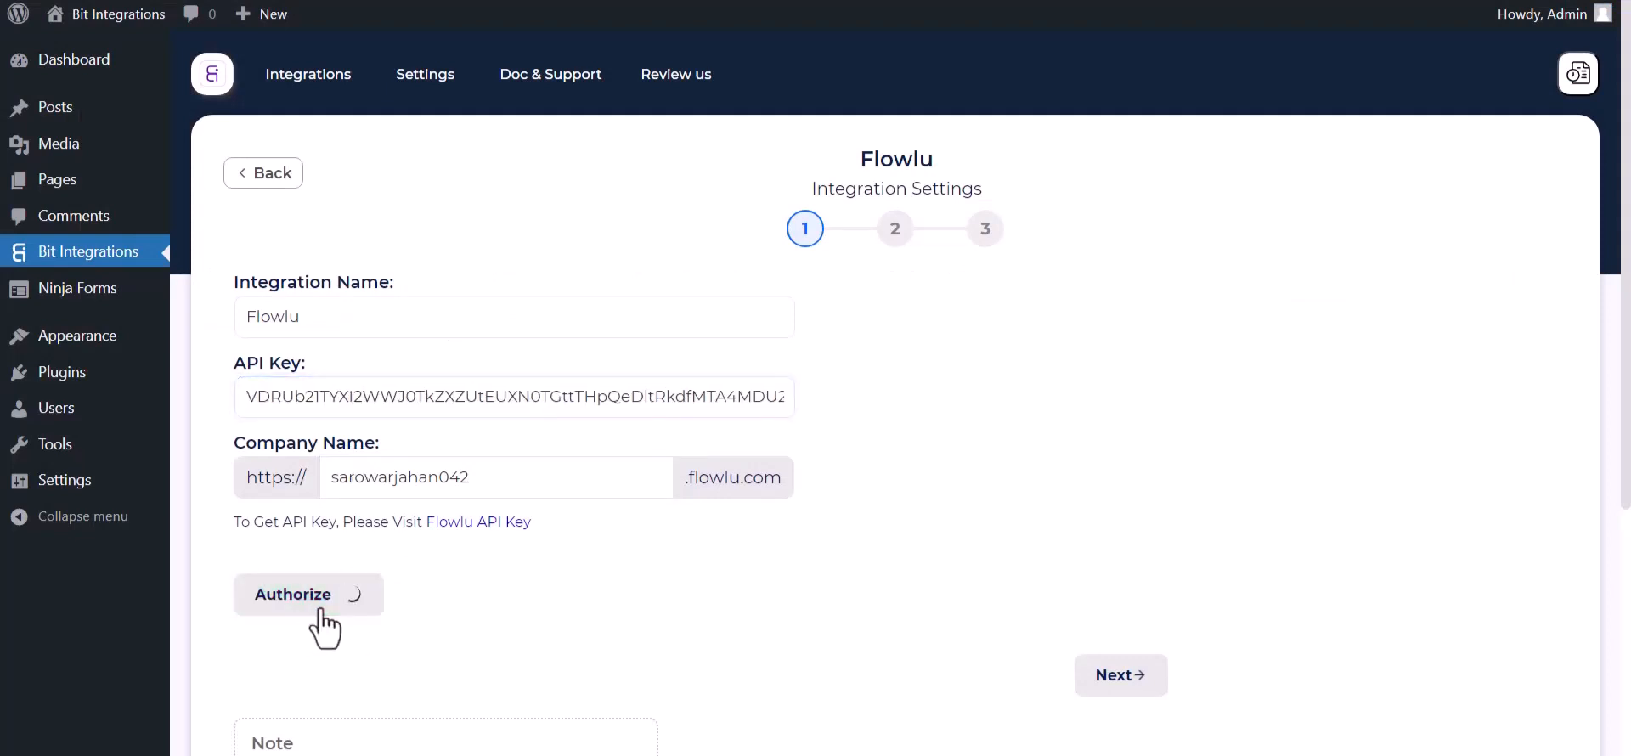
scroll(1098, 400, down, 1)
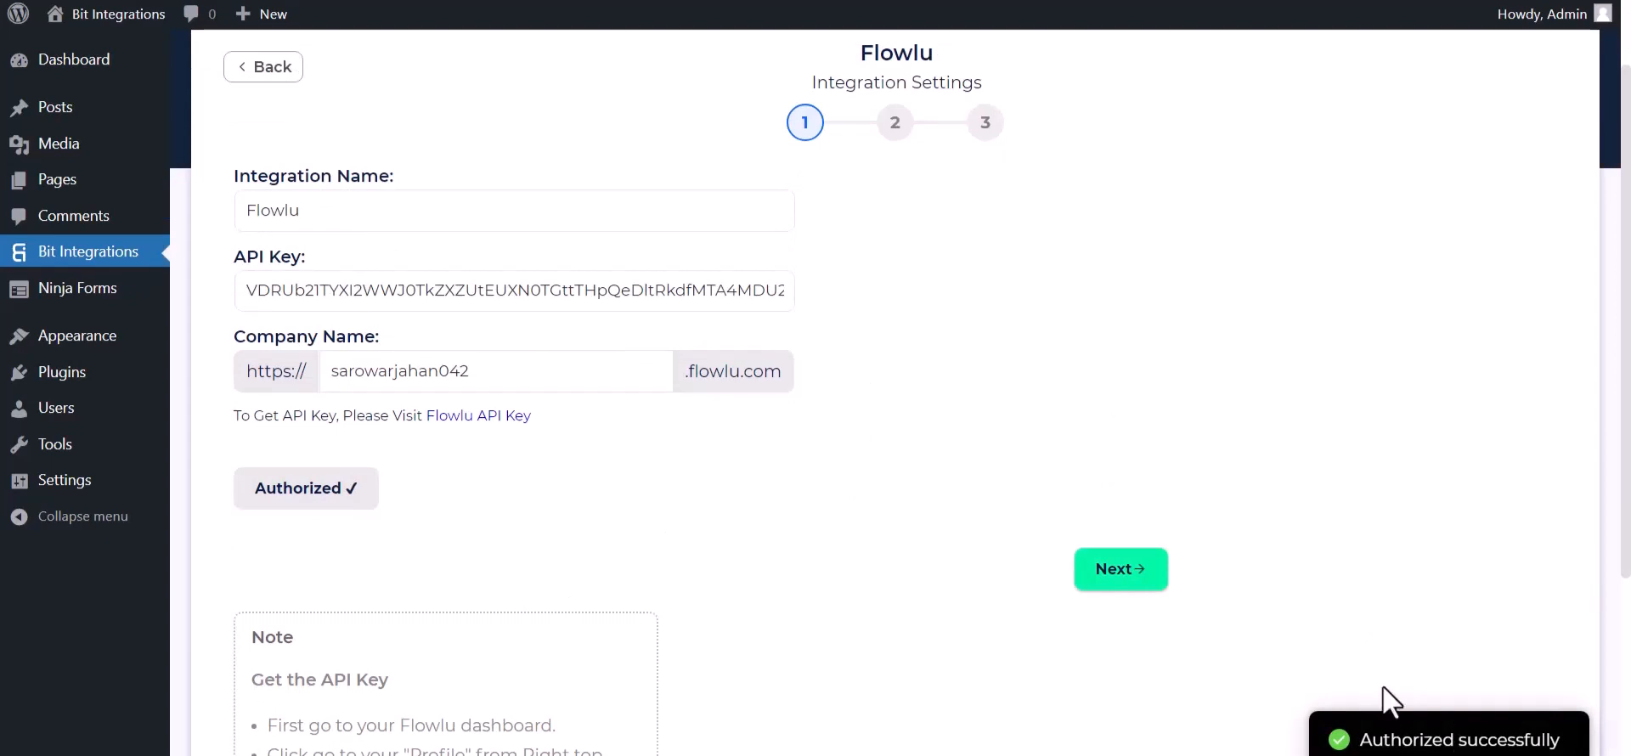
click(1143, 578)
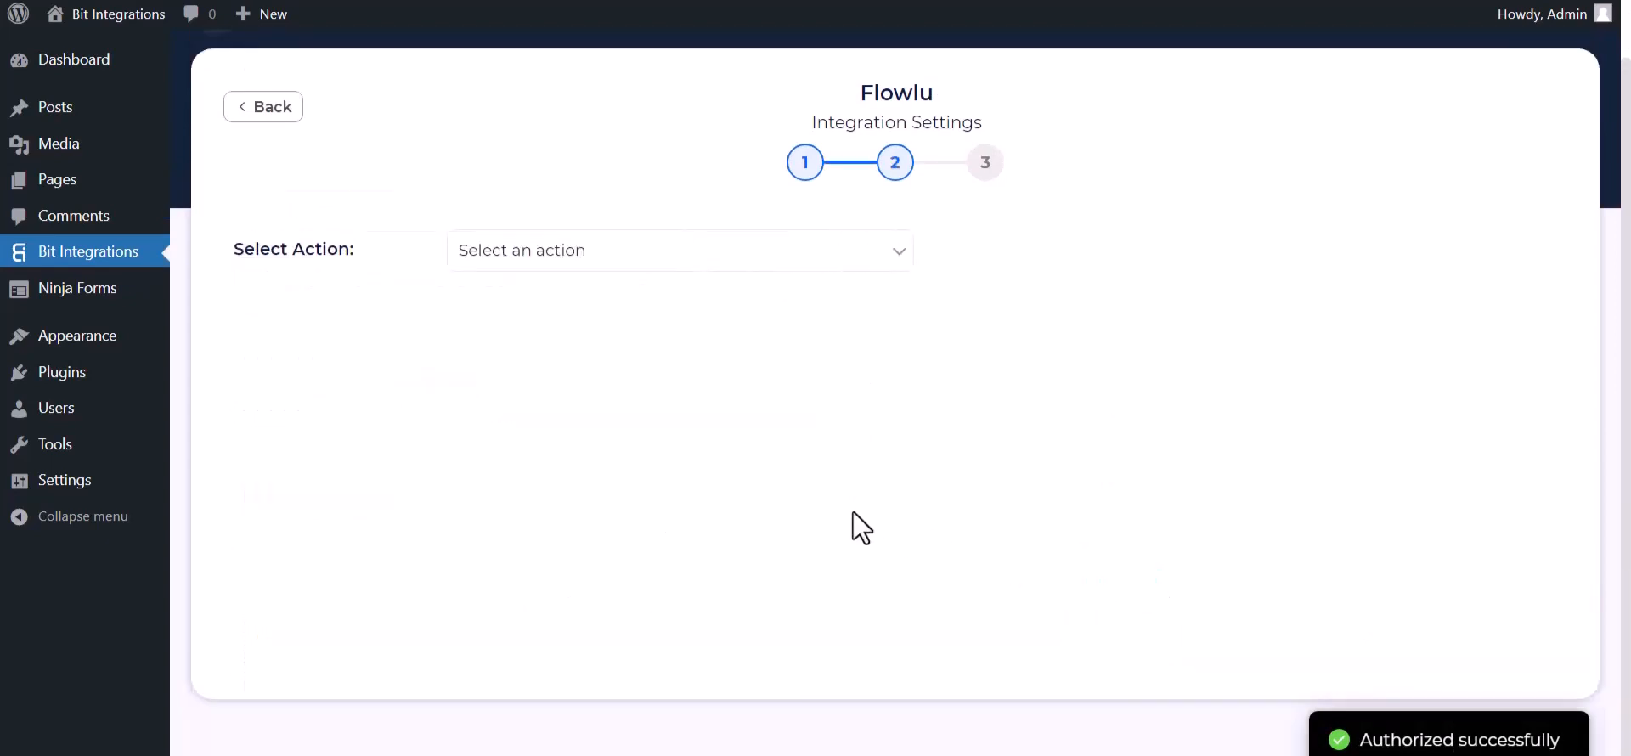
Step: Choose Create Account with account type Contact and map the form's Name to Flowlu Name
click(544, 251)
click(548, 303)
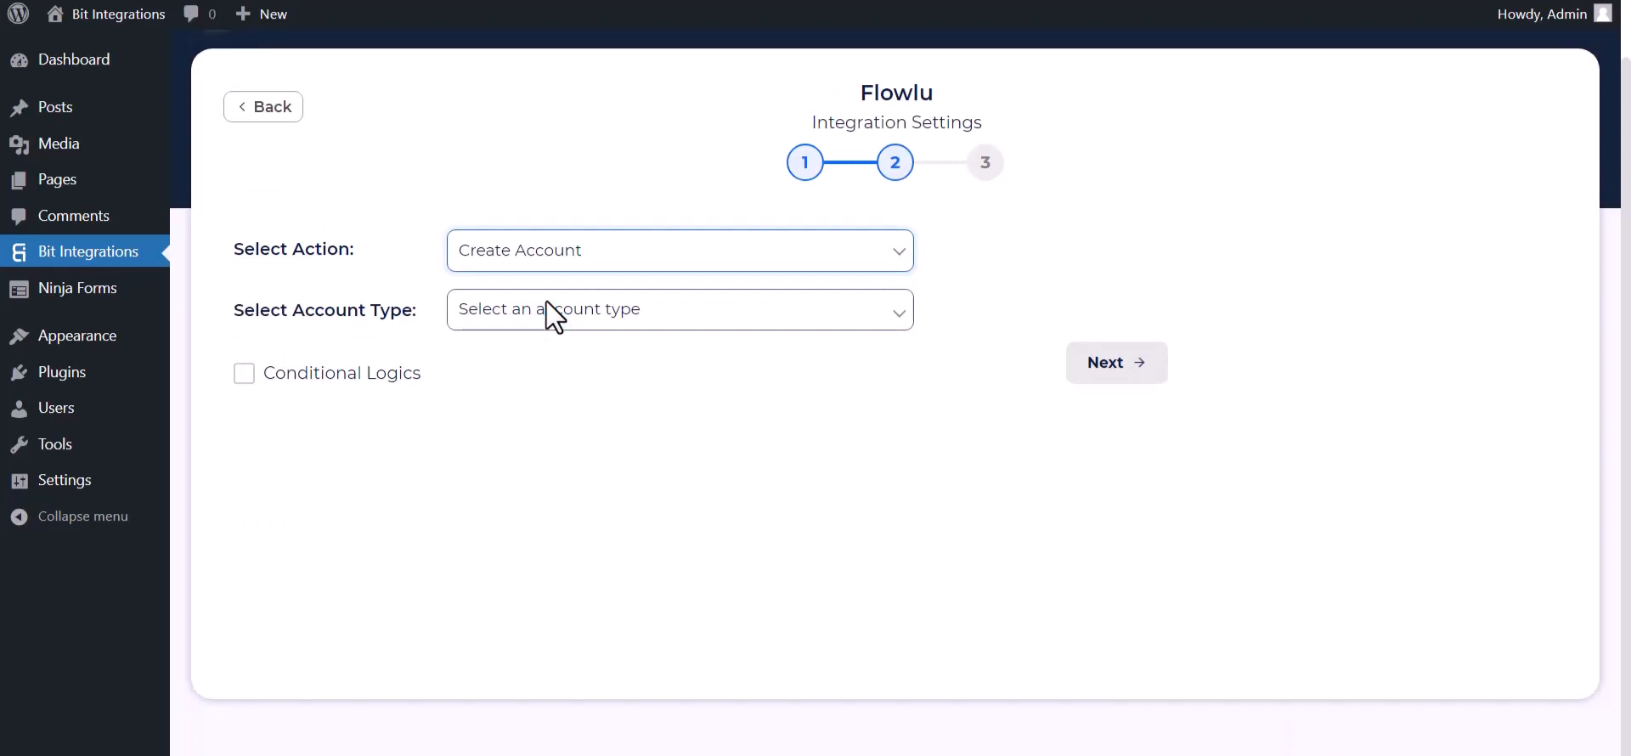
click(547, 302)
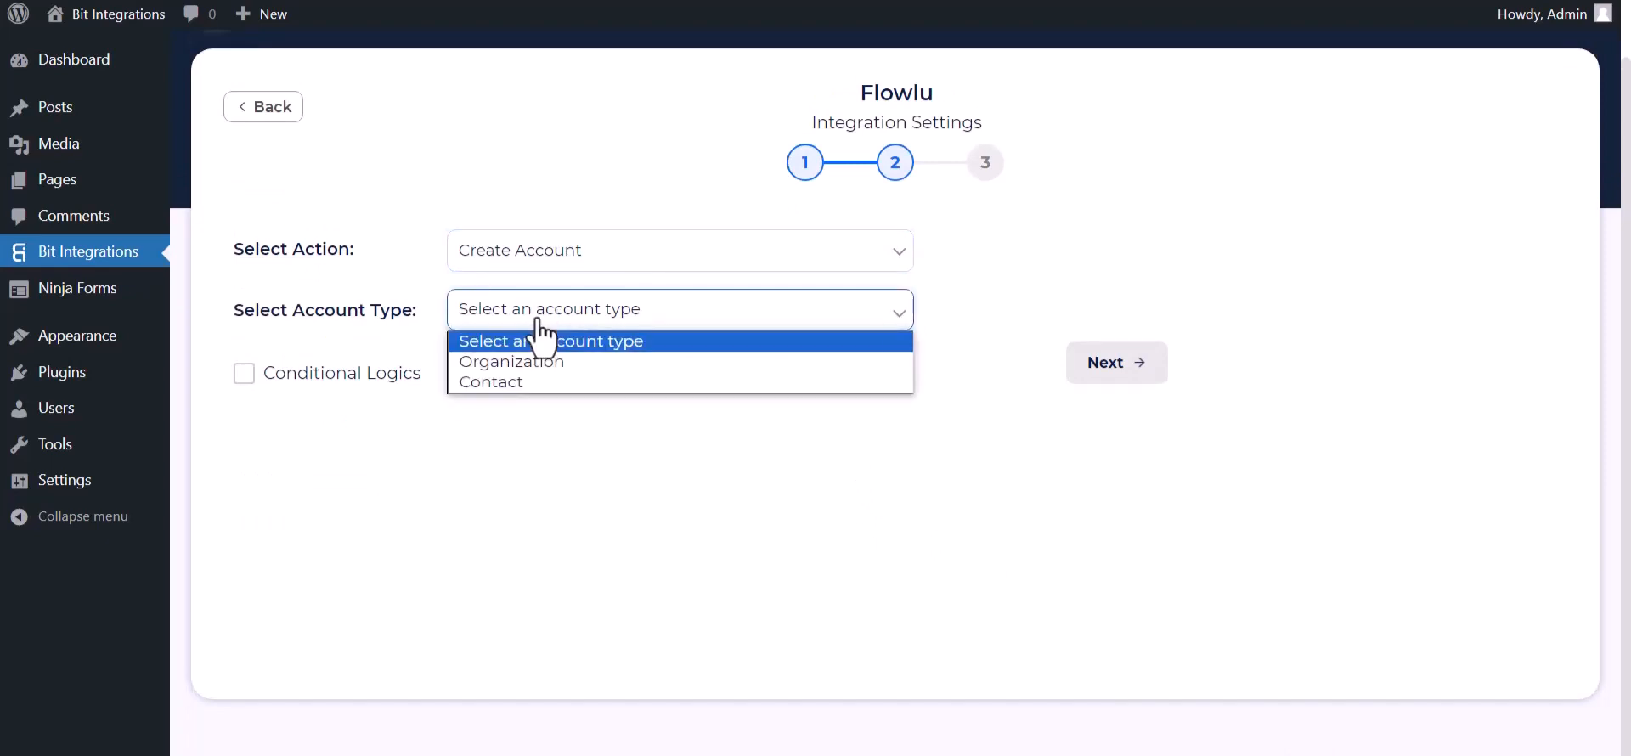
click(497, 379)
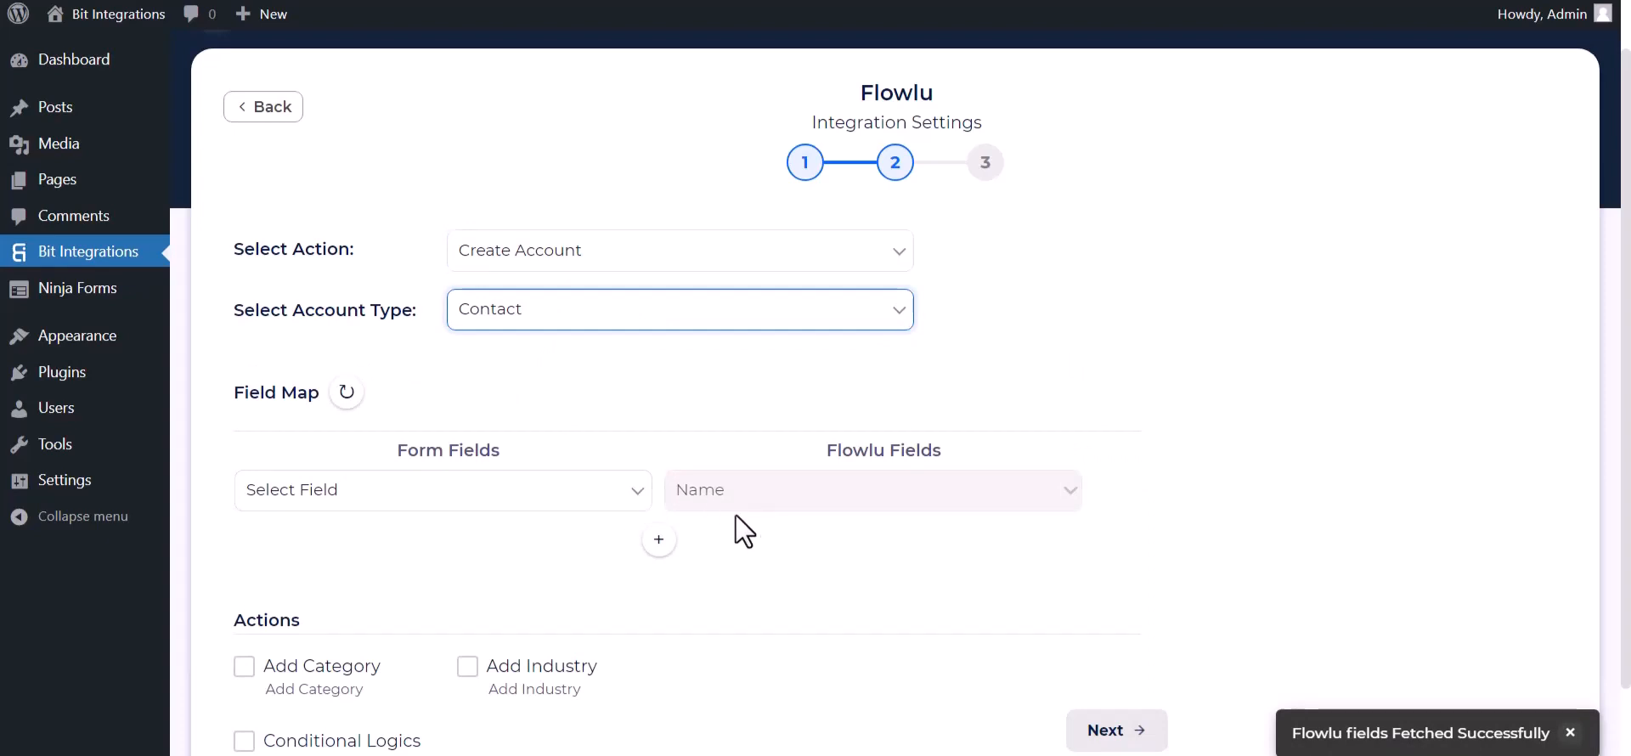
click(611, 500)
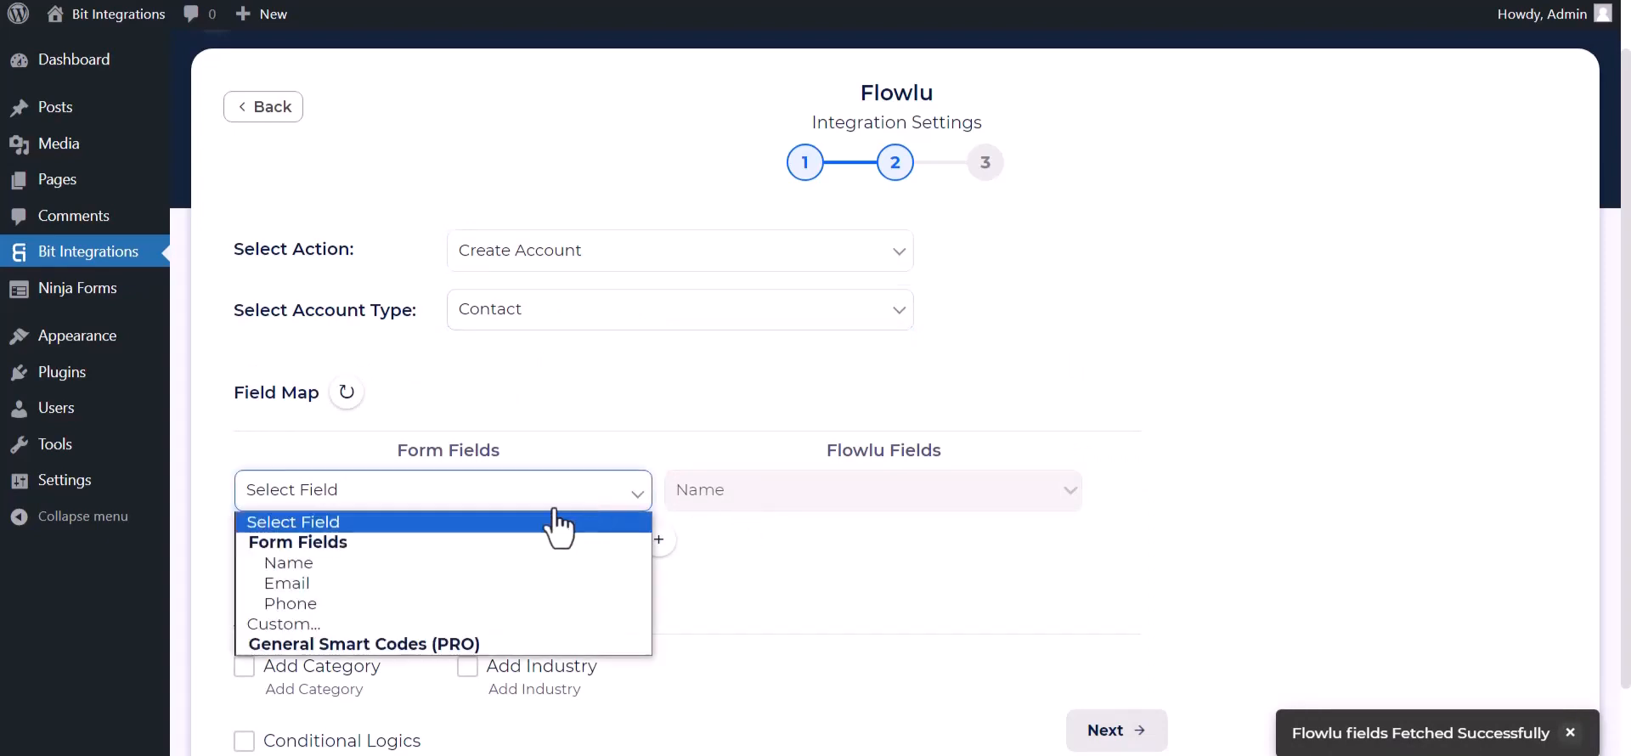
click(339, 567)
Step: Add field mappings for Email to Flowlu Email and Phone to Flowlu Phone
click(659, 539)
click(718, 548)
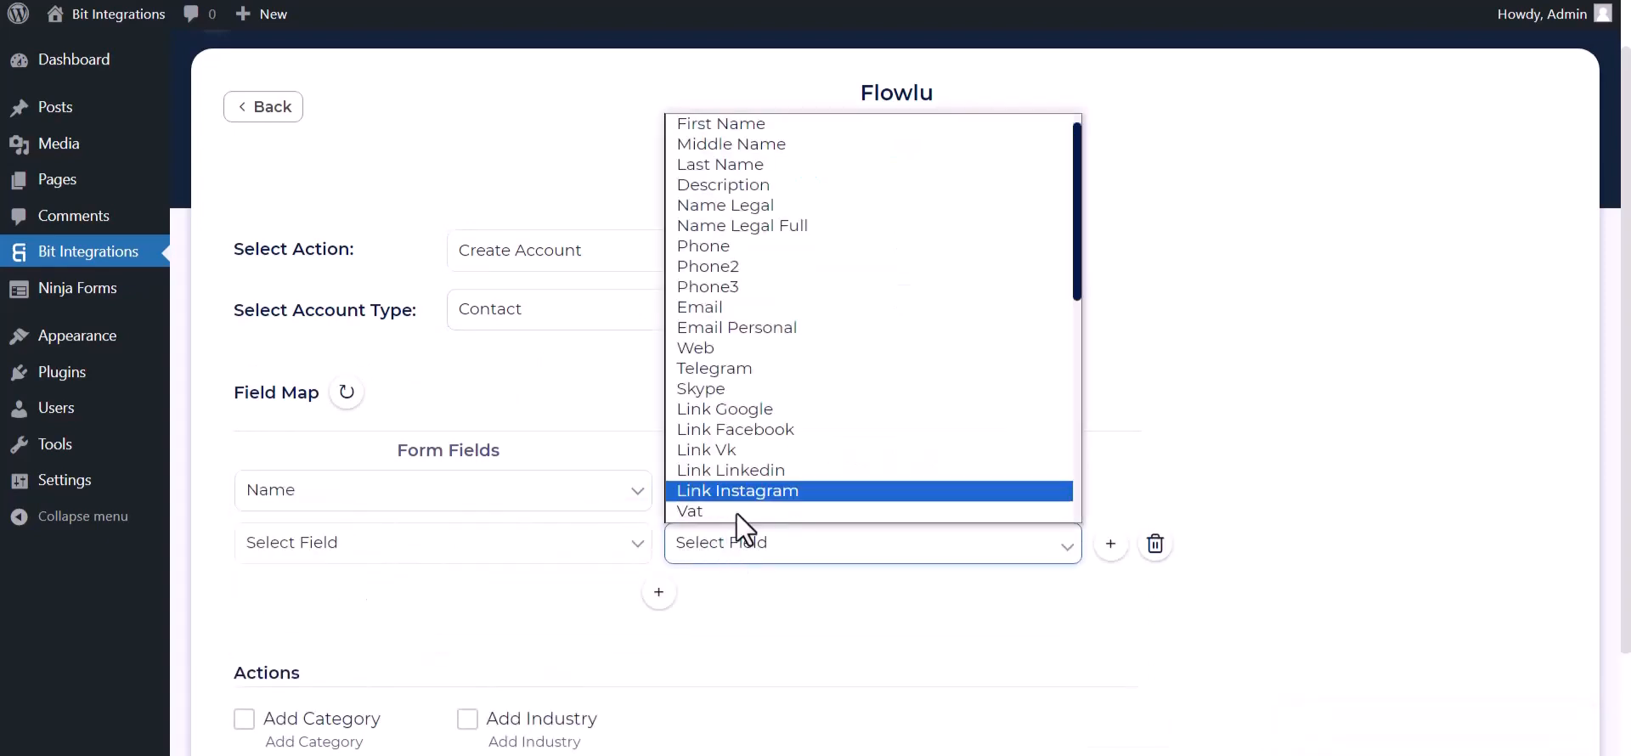
click(736, 307)
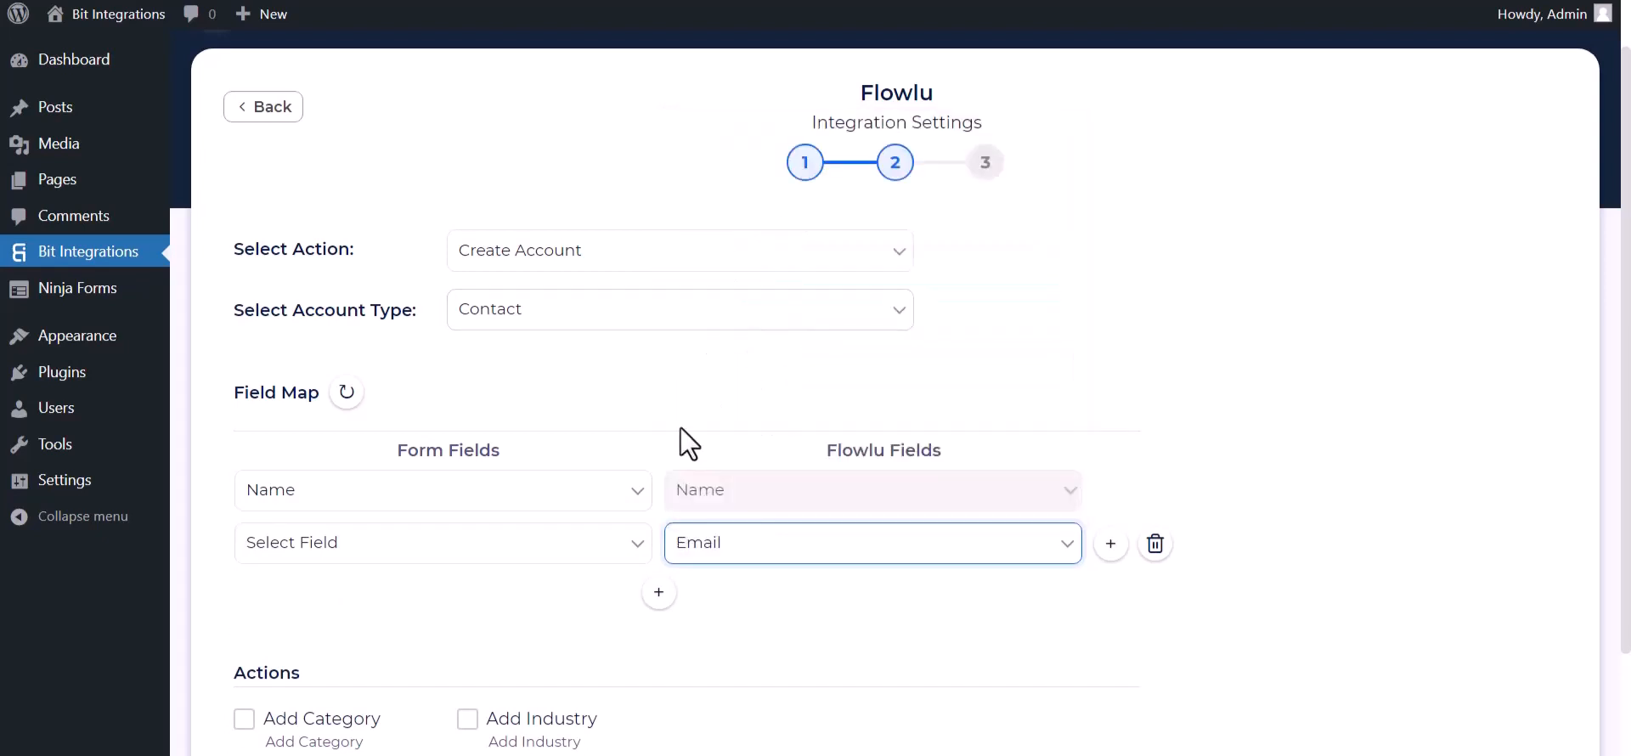
click(569, 548)
click(558, 637)
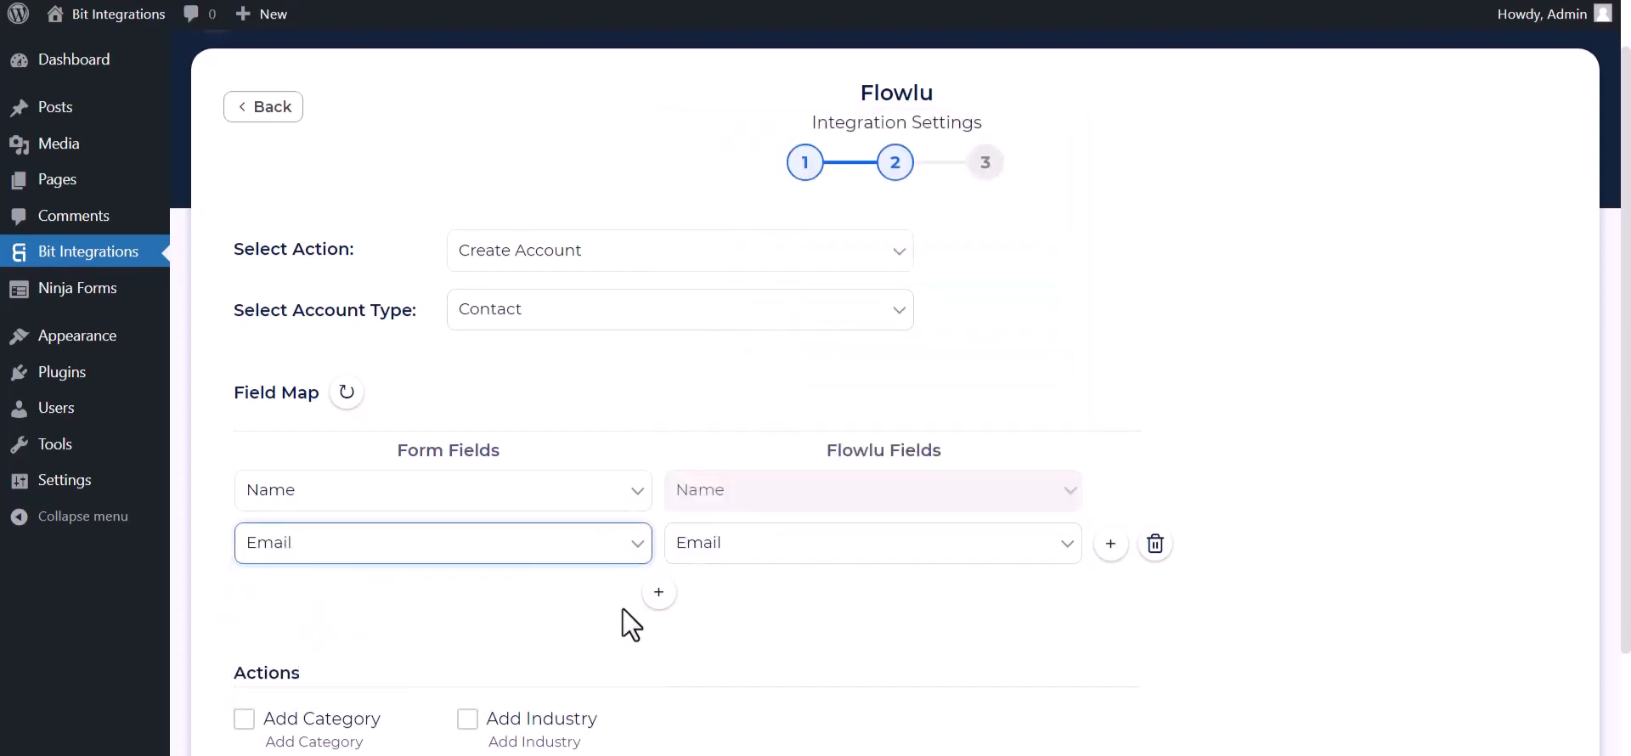
click(659, 592)
click(630, 595)
click(328, 719)
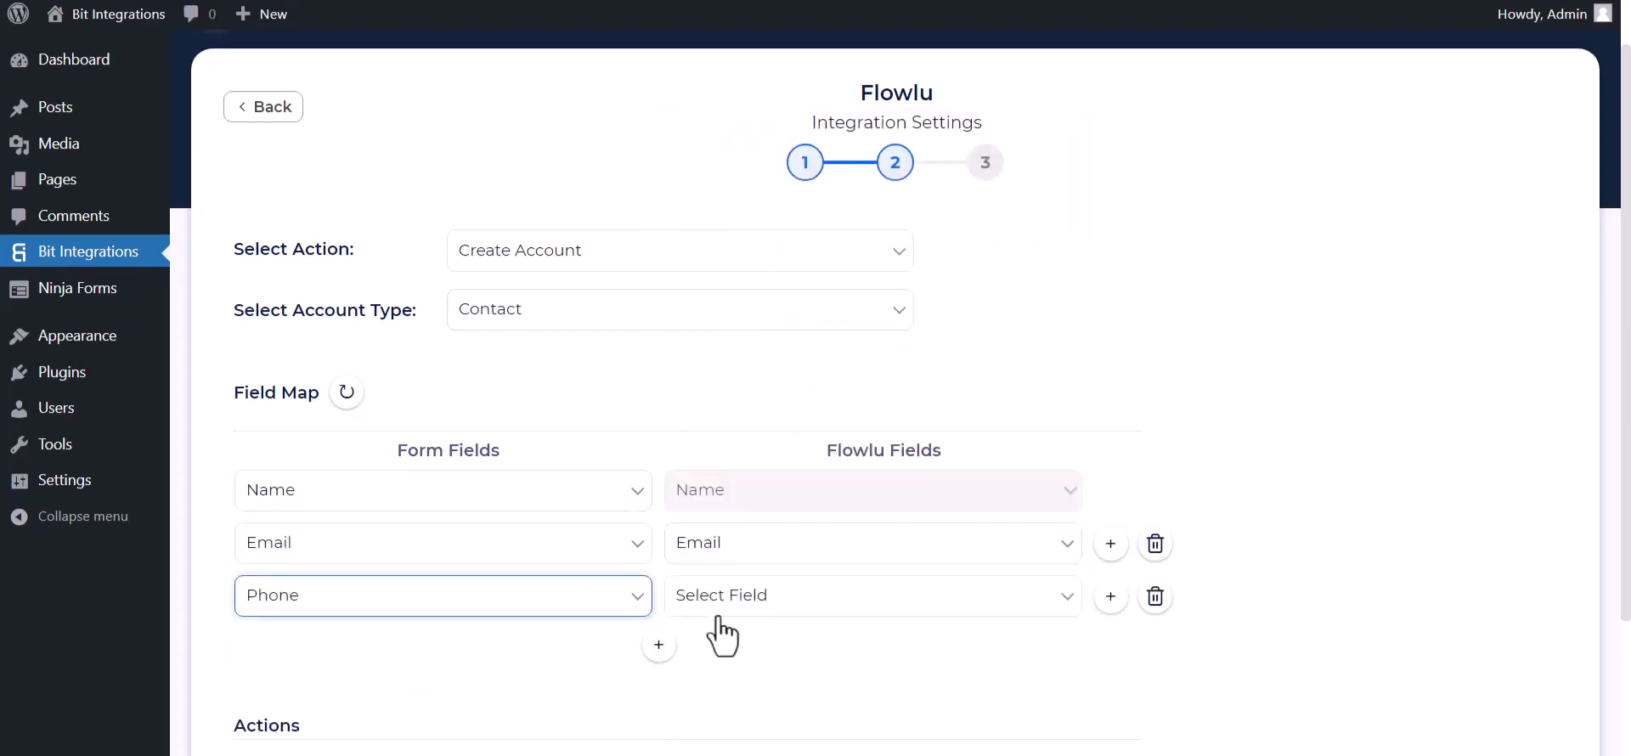
click(718, 616)
click(722, 316)
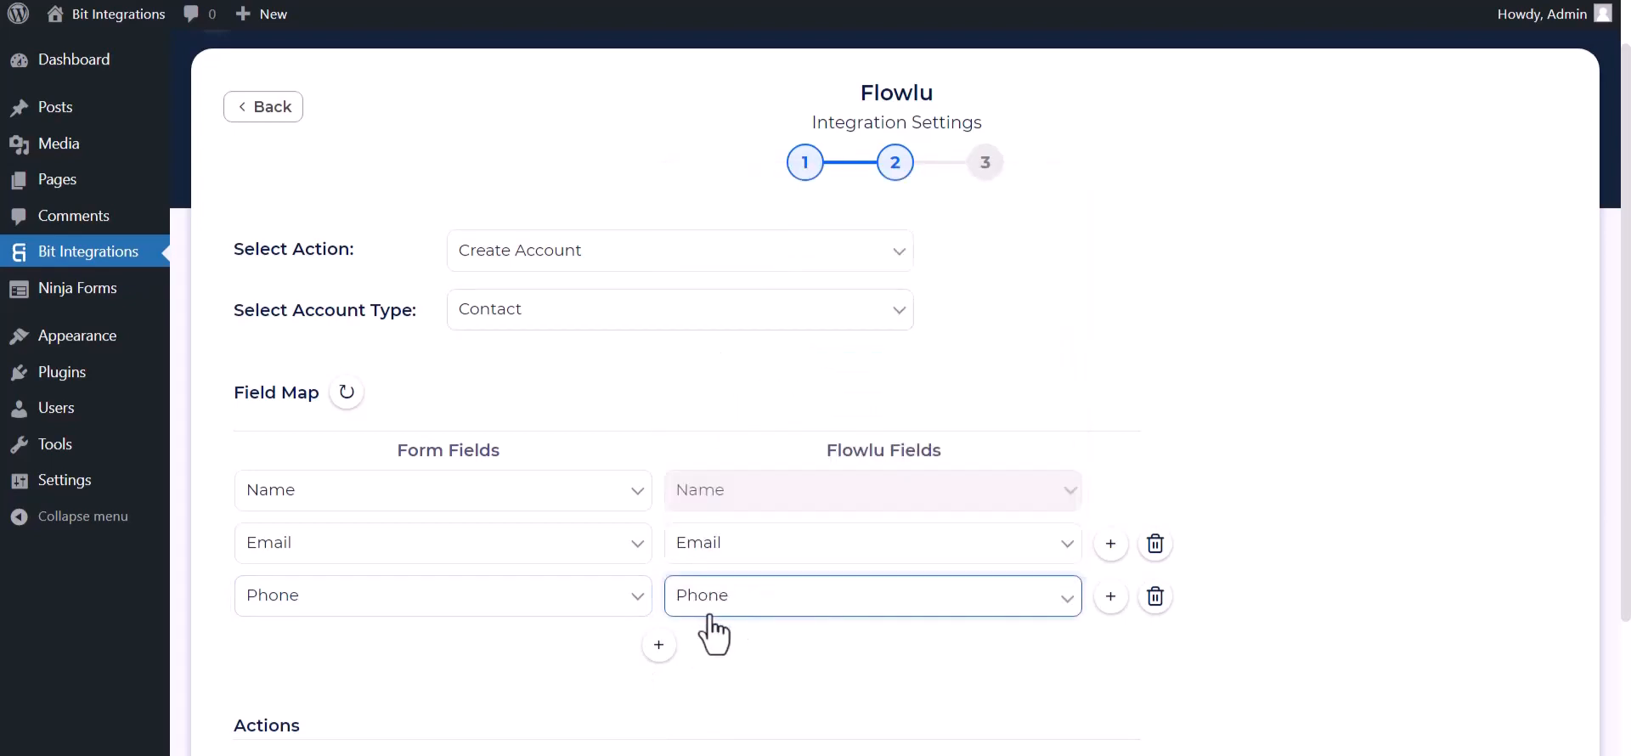
scroll(710, 620, down, 3)
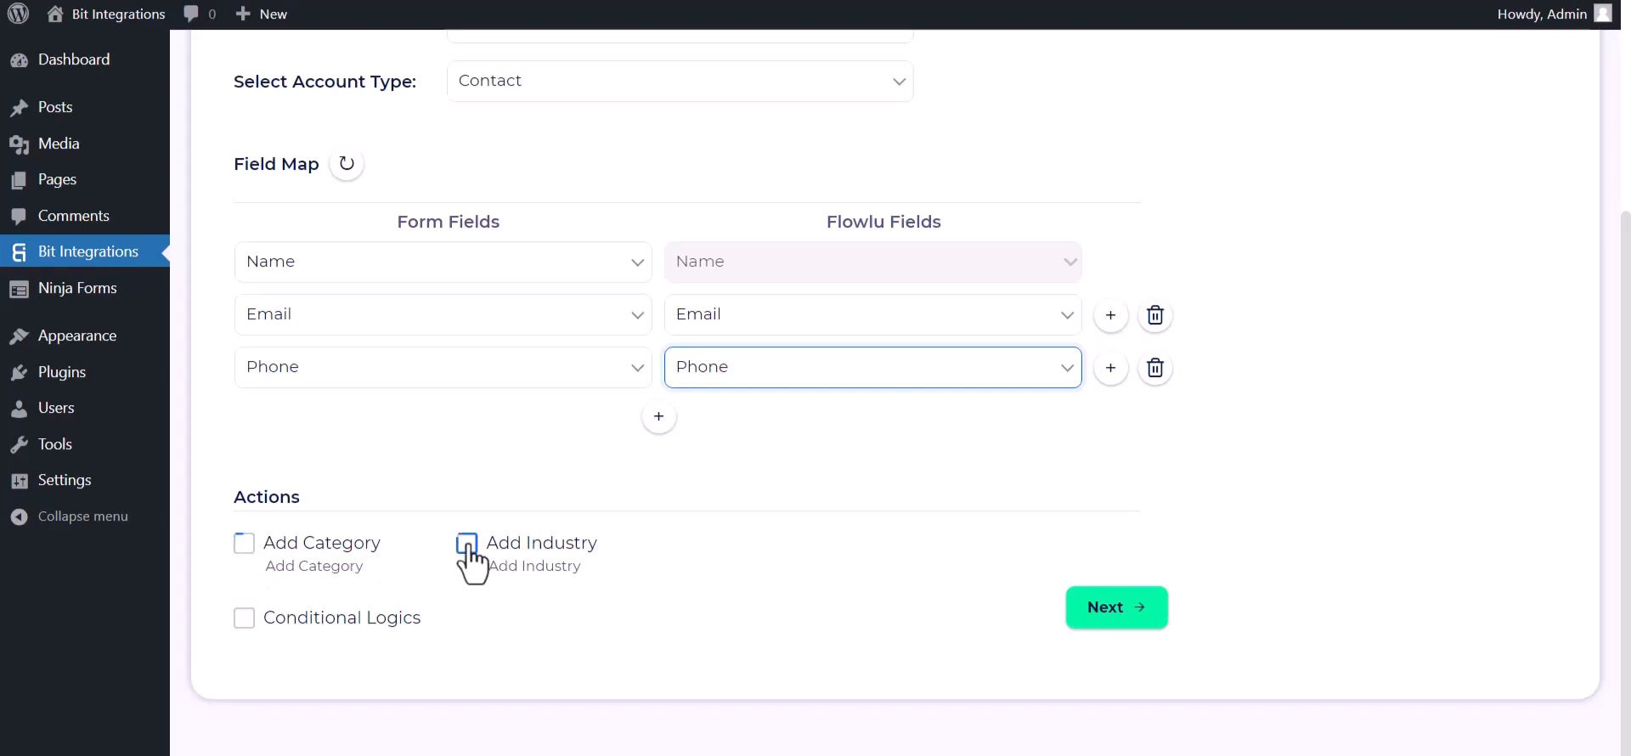
Step: Leave conditional logic disabled, then finish and save the Flowlu integration
click(244, 619)
scroll(411, 624, down, 3)
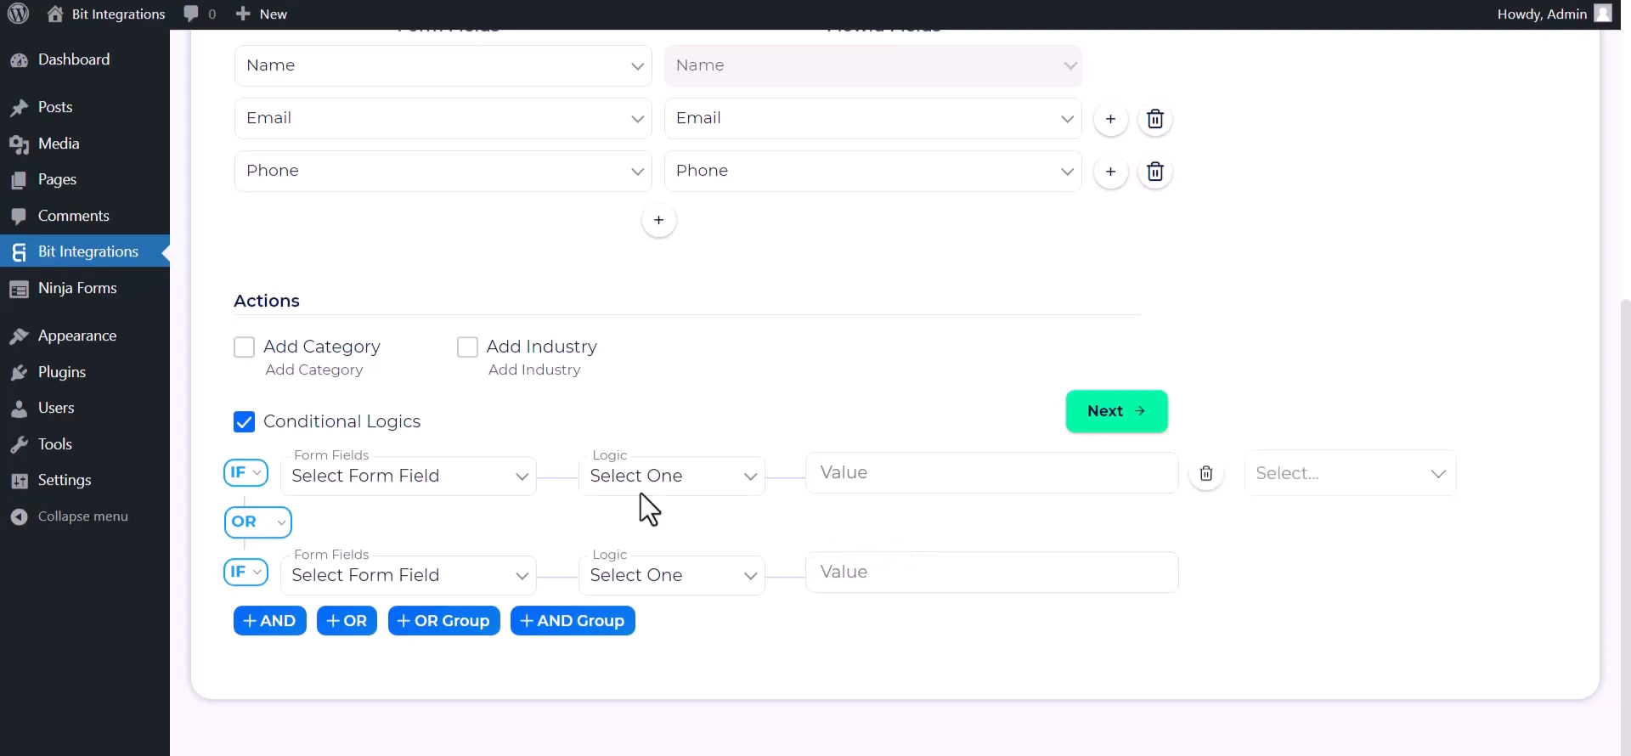
click(249, 429)
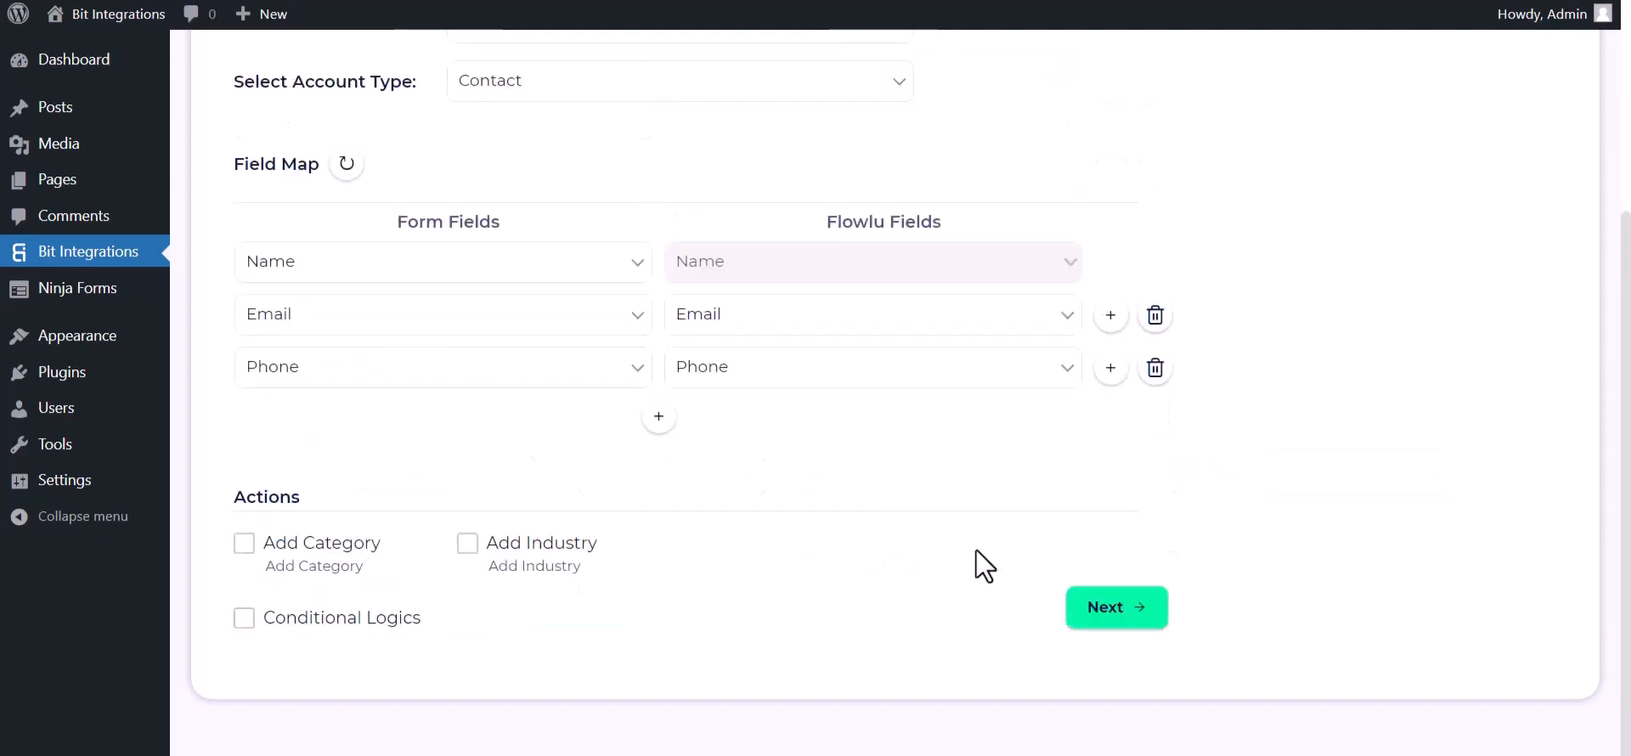
click(1102, 614)
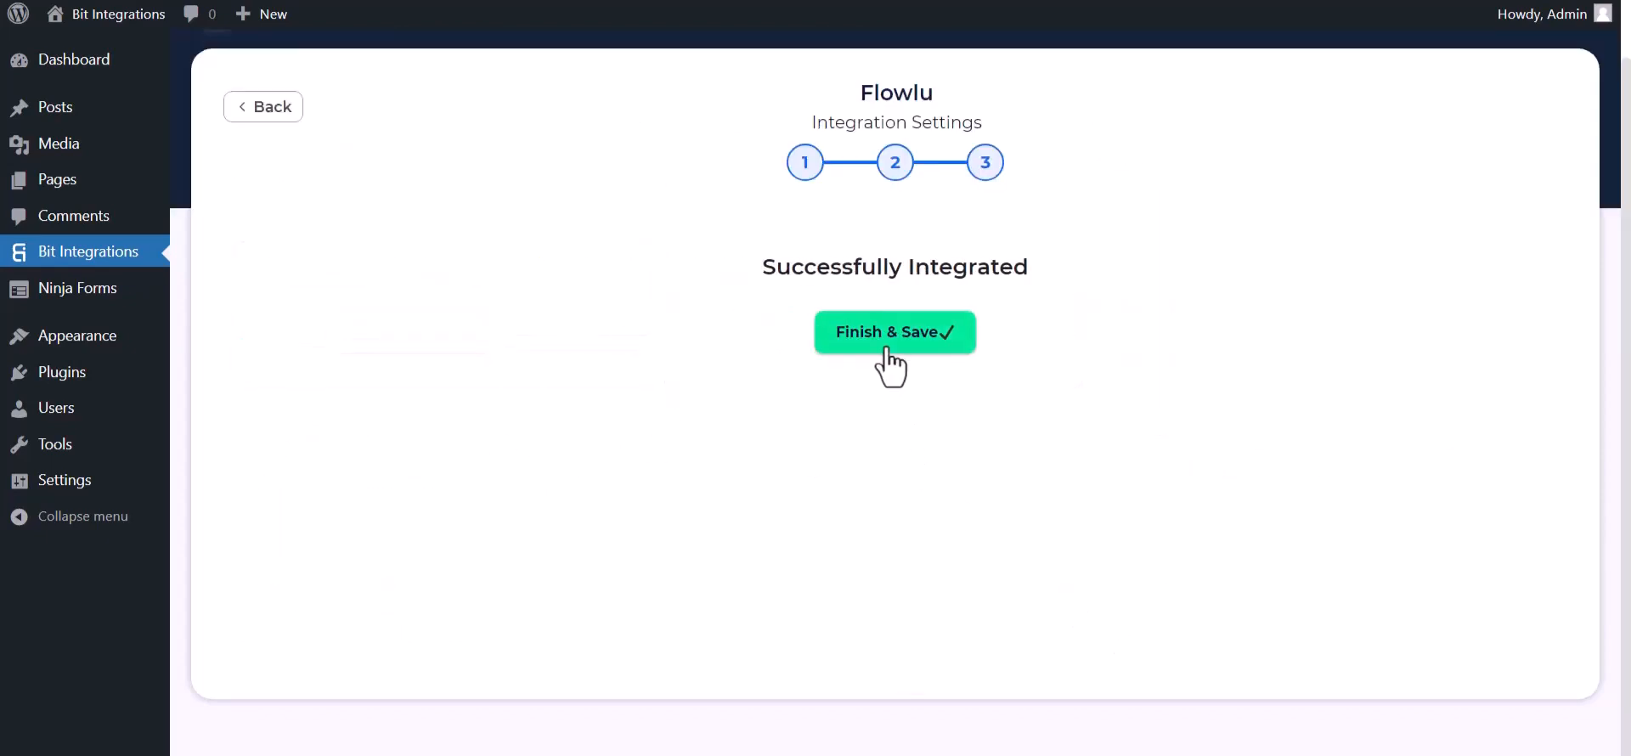
click(888, 350)
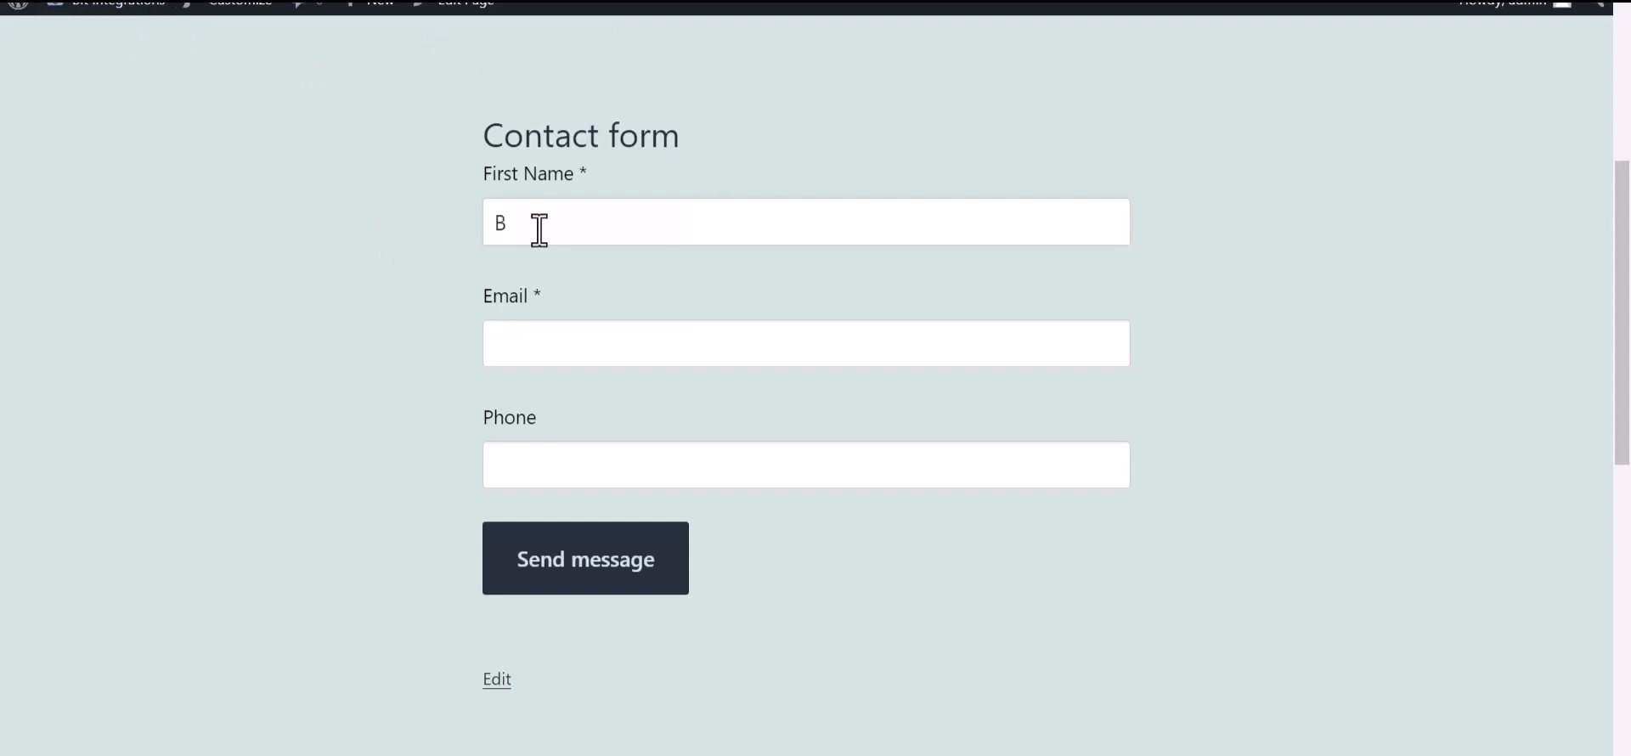
Step: Submit the Contact form with first name 'Bit Integrations', a test e-mail address and phone number
text(grations)
click(542, 348)
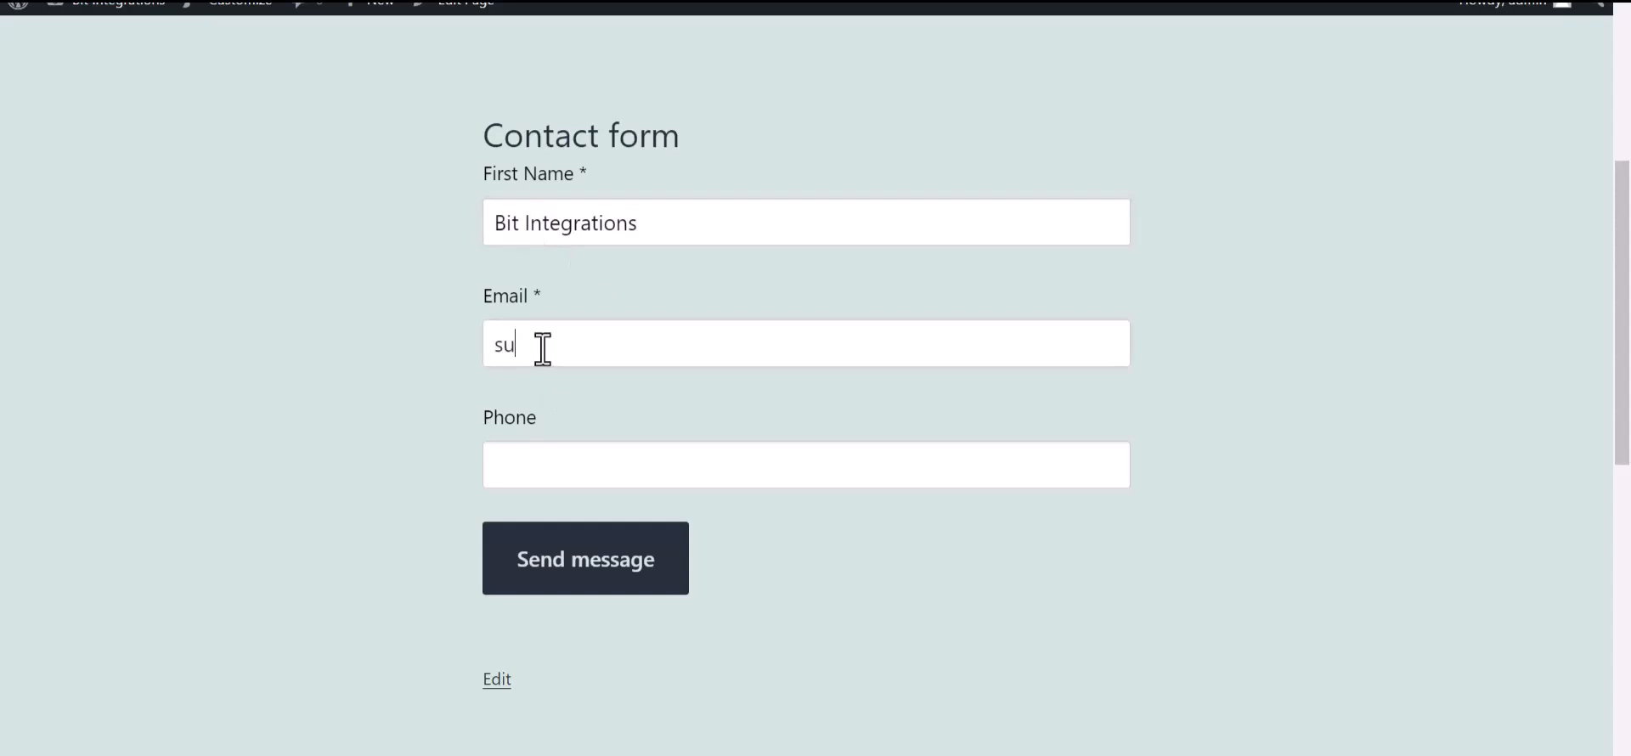
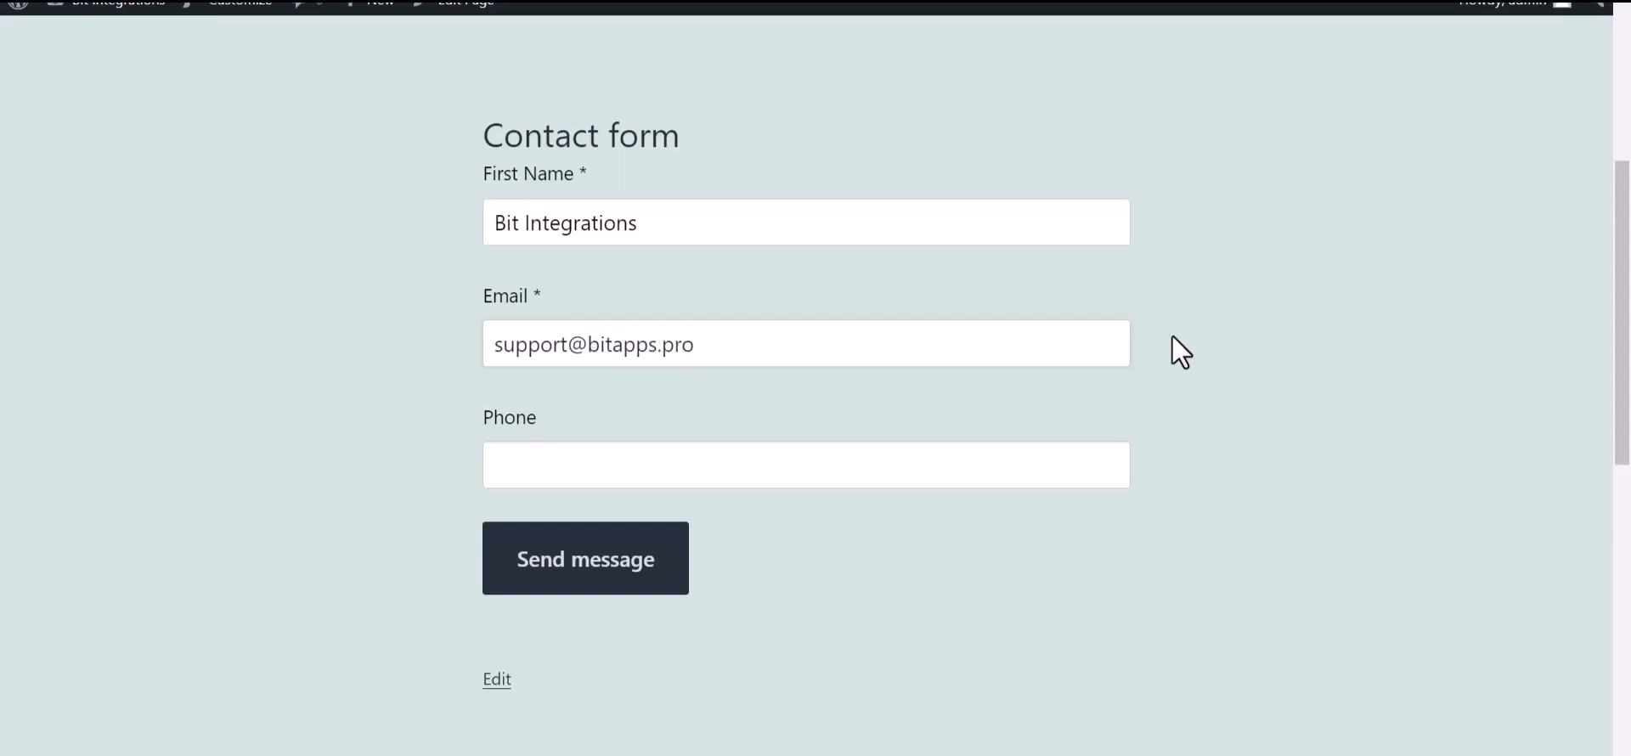
key(ctrl+plus)
click(633, 524)
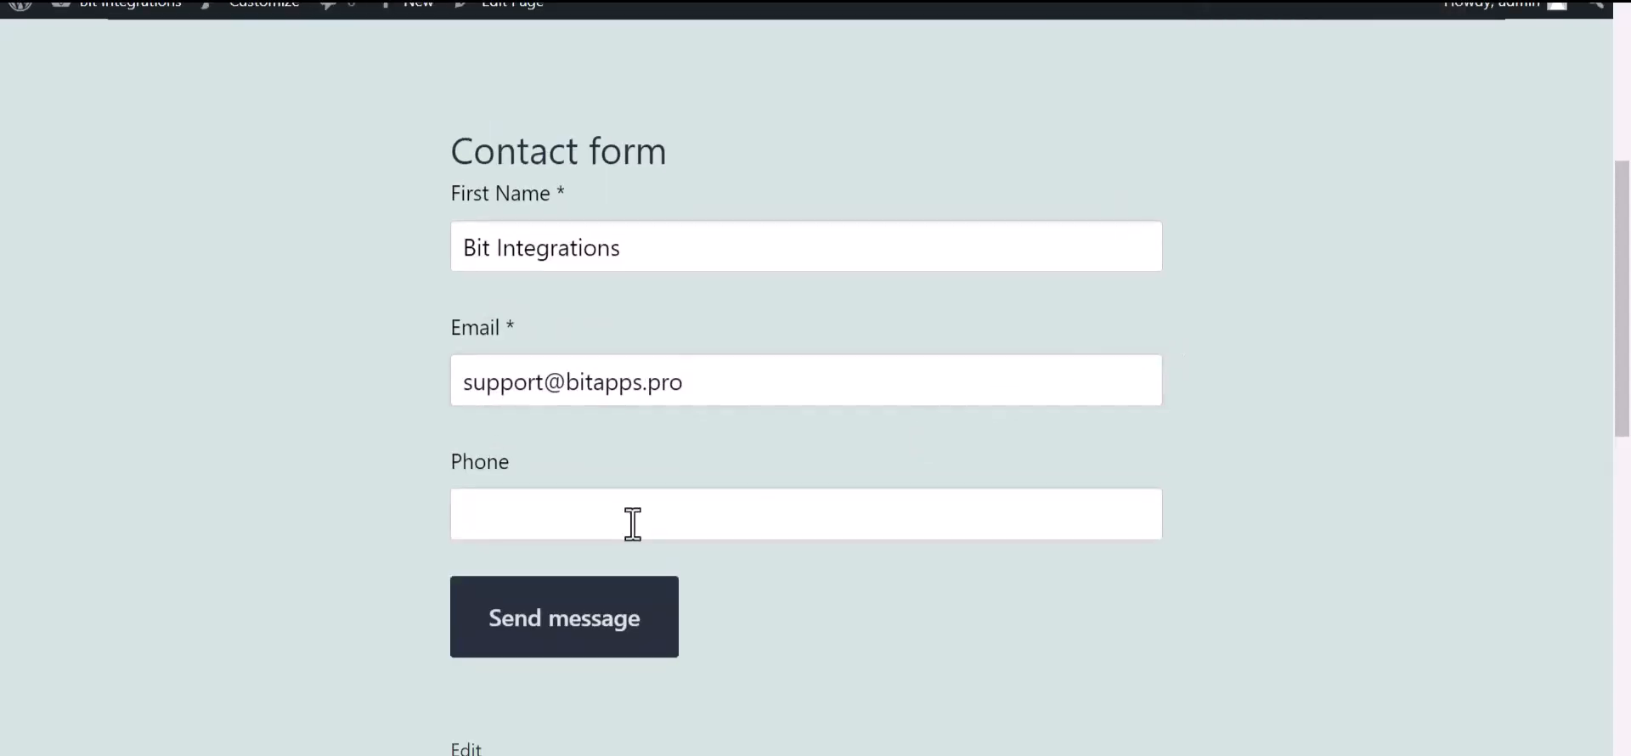
text(444555666)
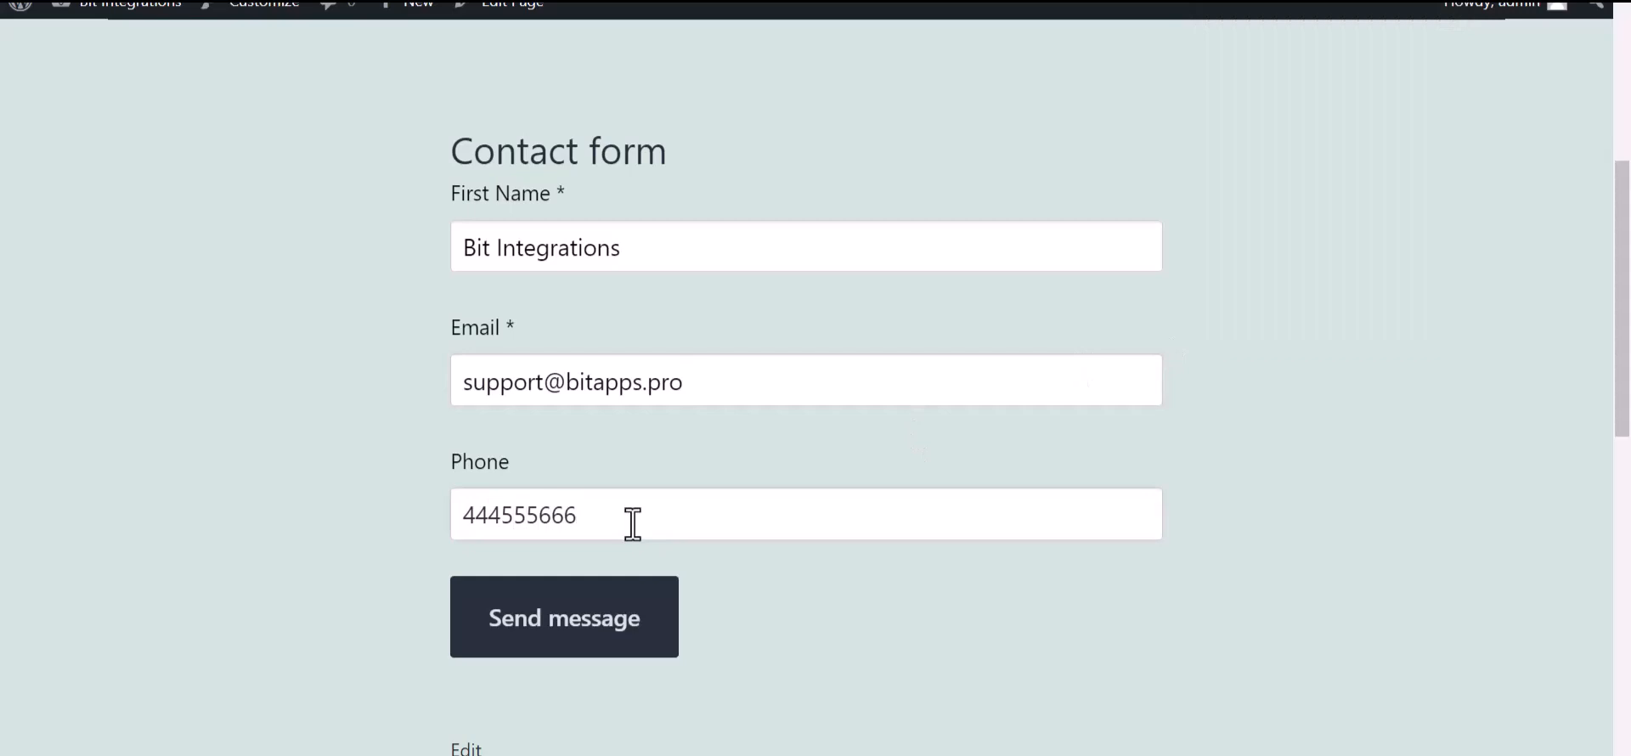
click(663, 639)
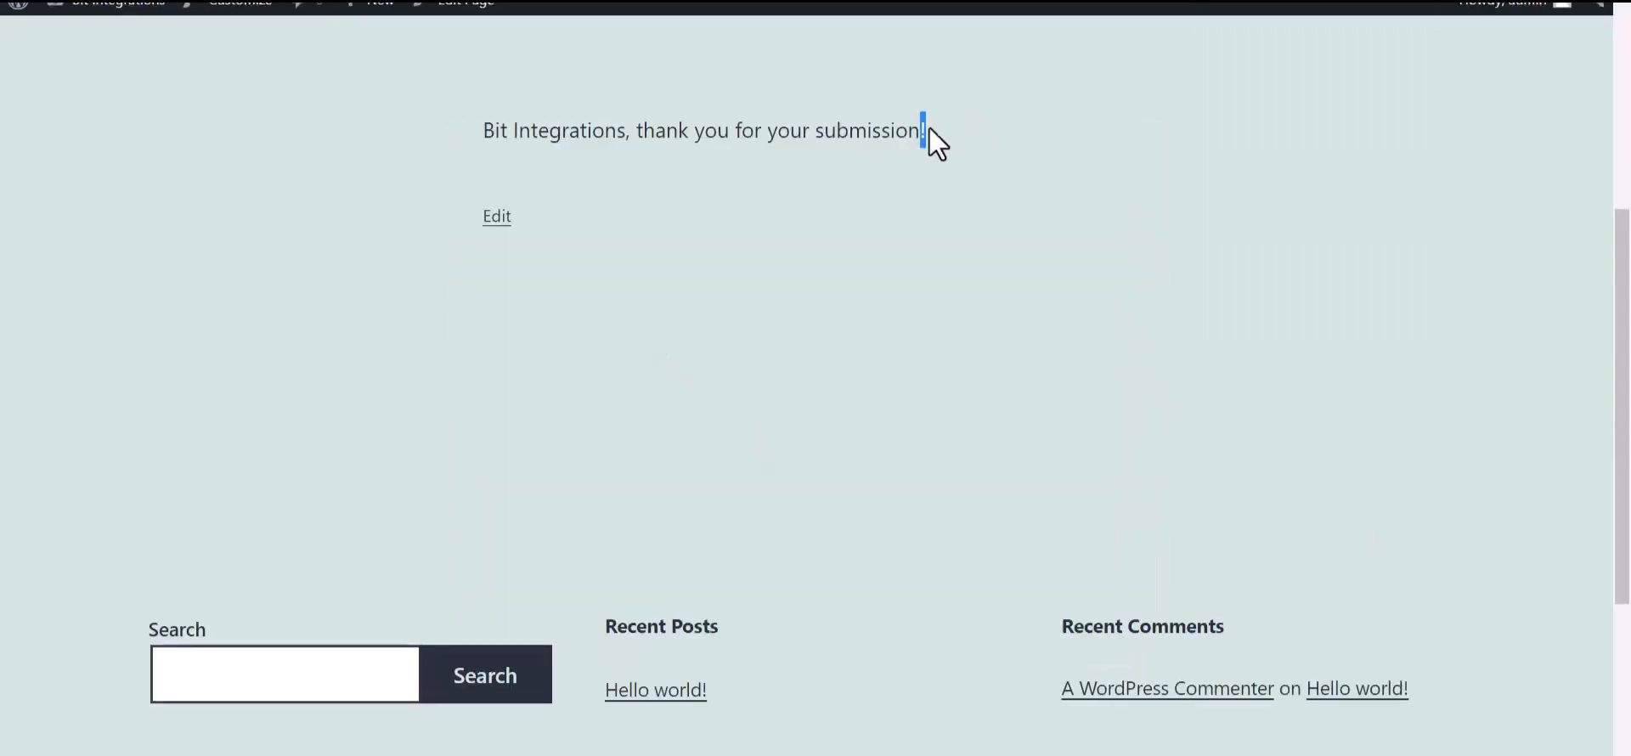
drag(929, 127, 634, 132)
click(713, 303)
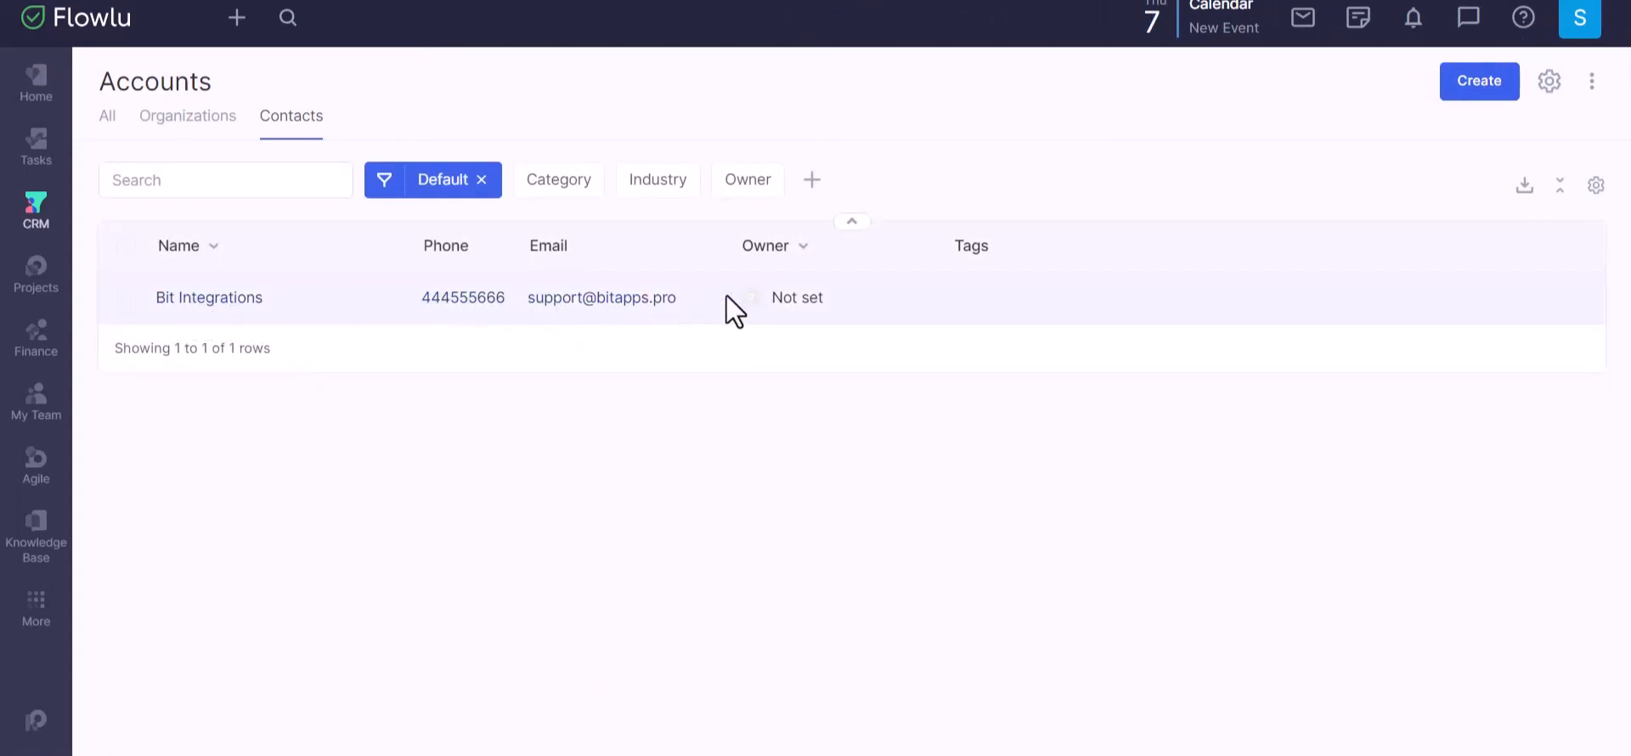
Step: Open the Bit Integrations contact in Flowlu's CRM Contacts list to view its e-mail, phone and Created by API entry
click(1026, 310)
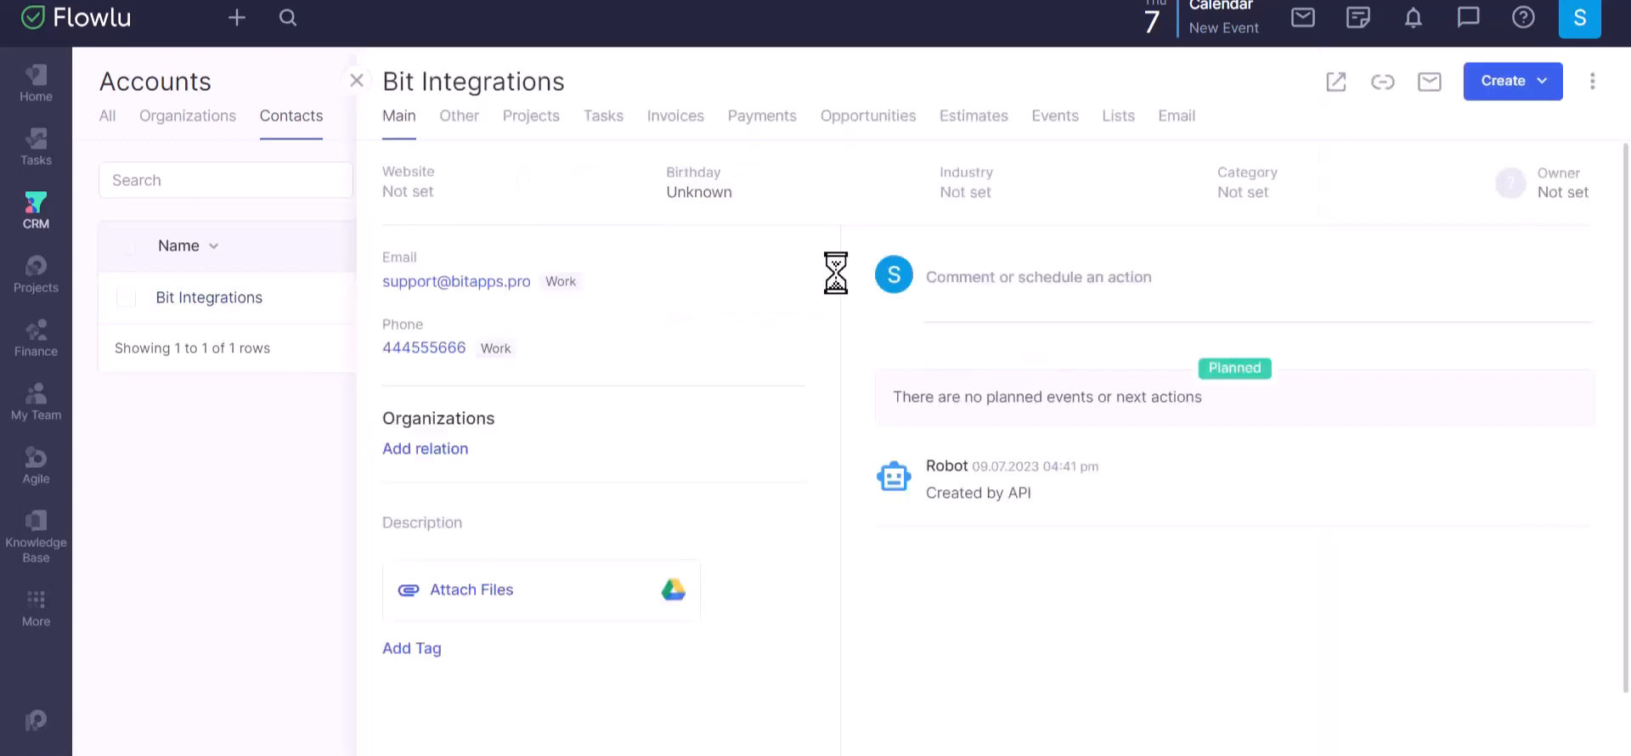